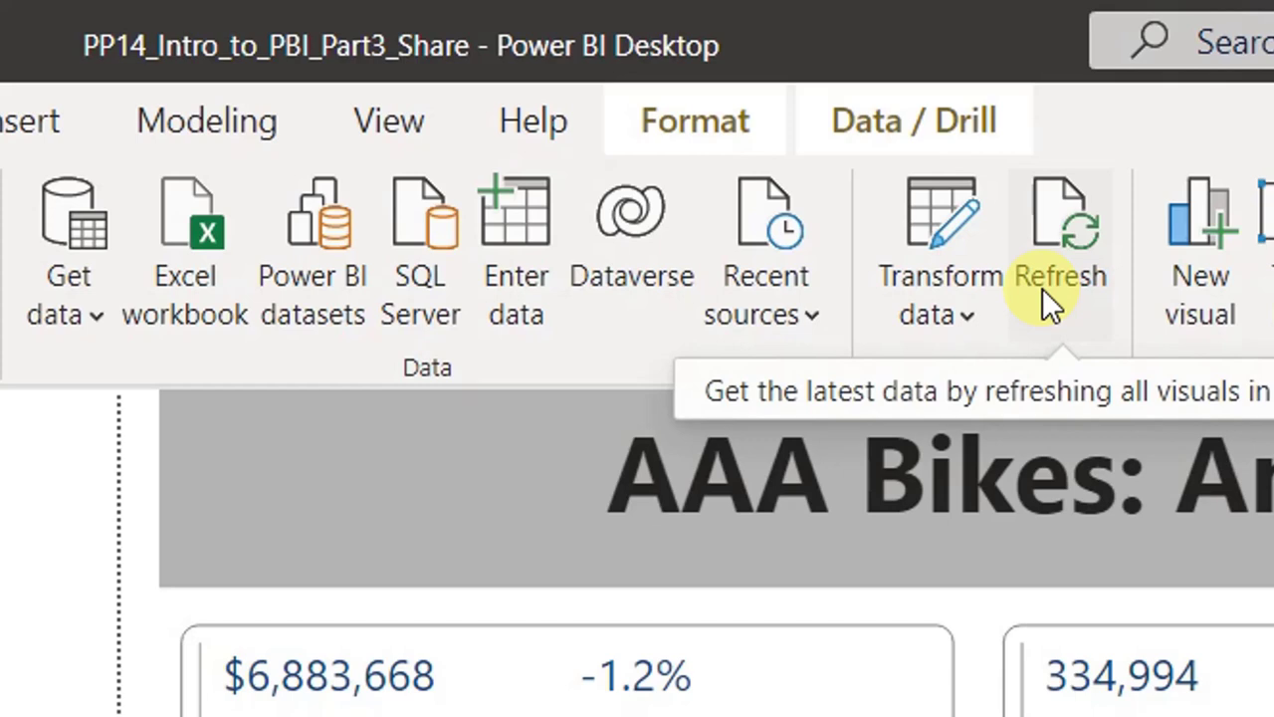
Step: Check the workbook file path behind the Channel query's Source step in Power Query Editor, cancel without changes and close the editor
click(935, 229)
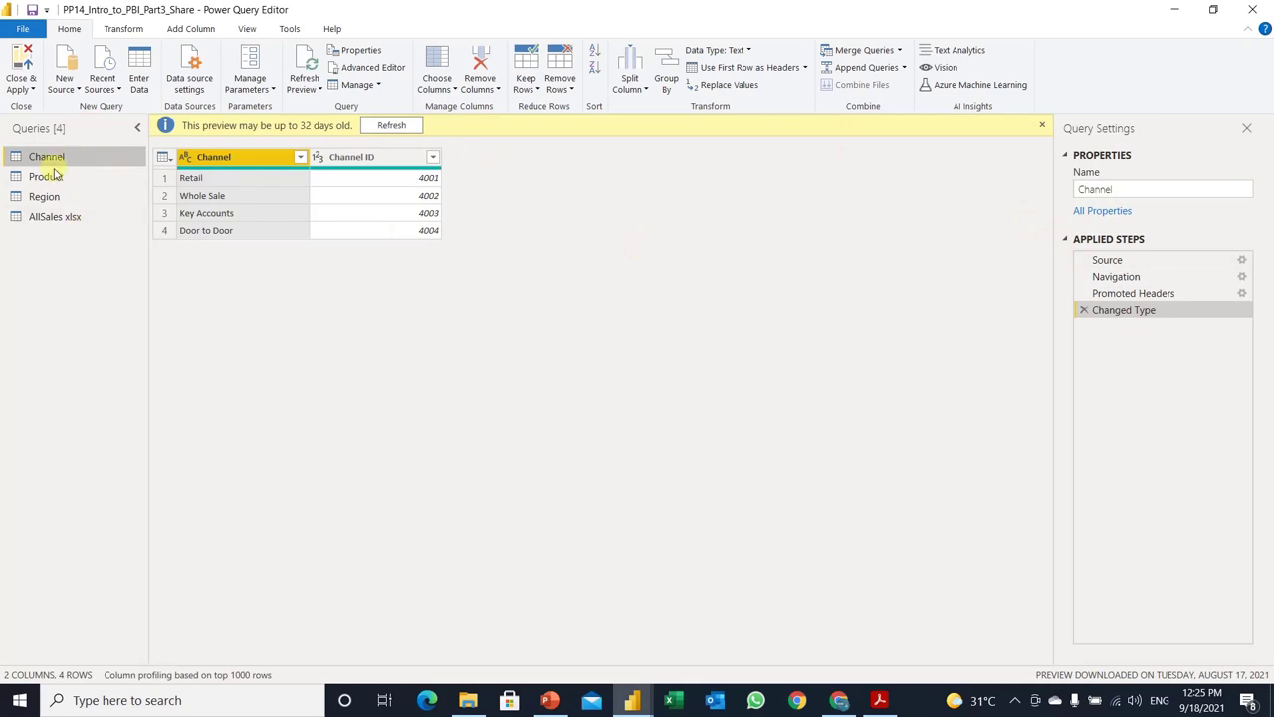
click(1105, 260)
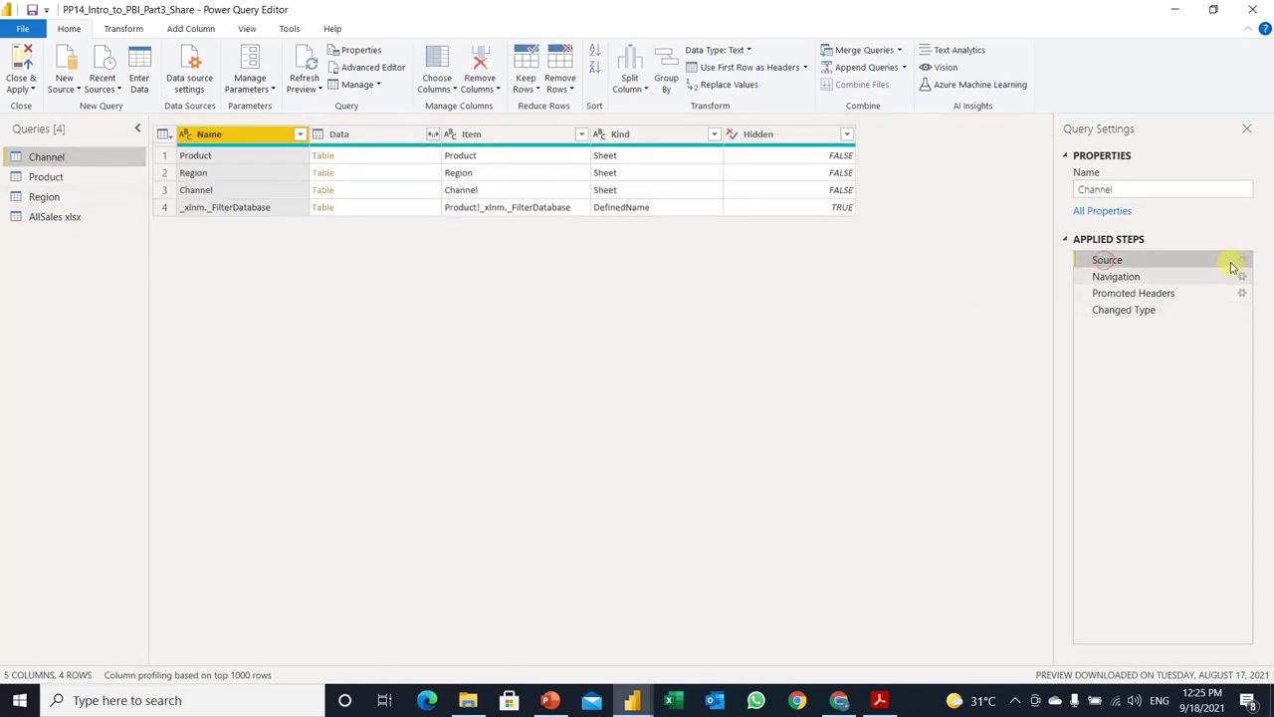
click(1240, 260)
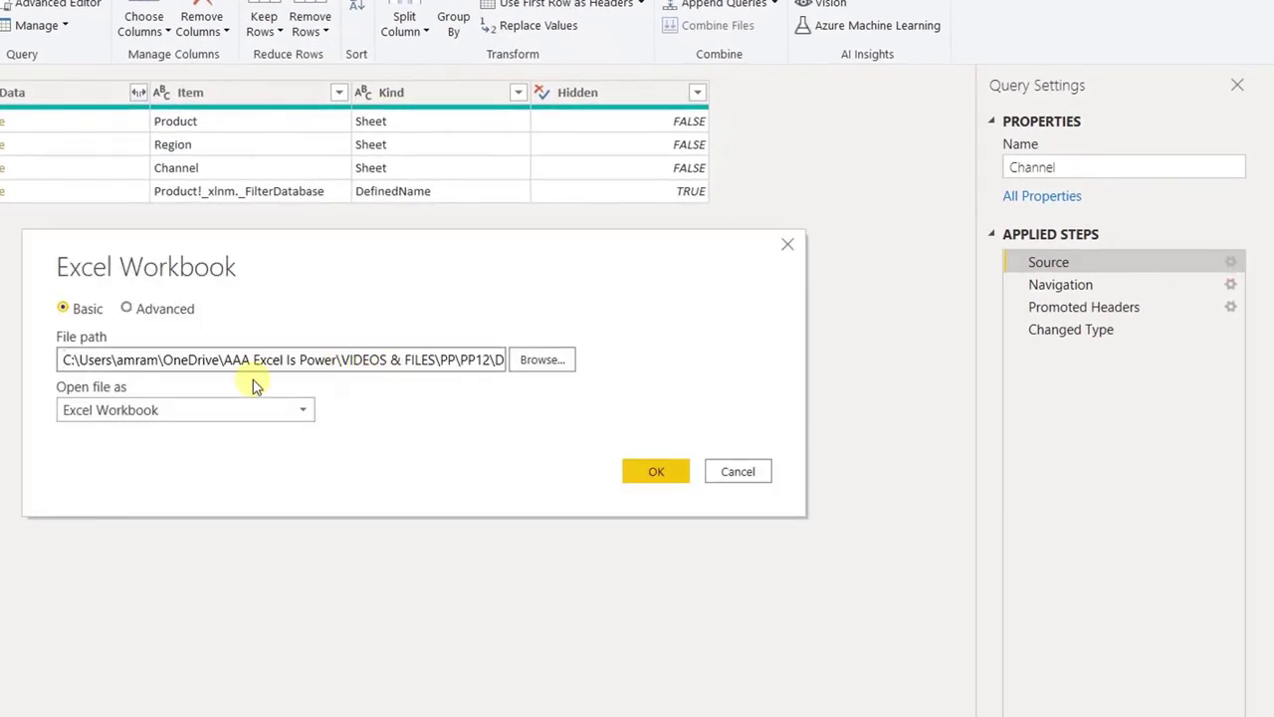
double_click(264, 367)
click(737, 471)
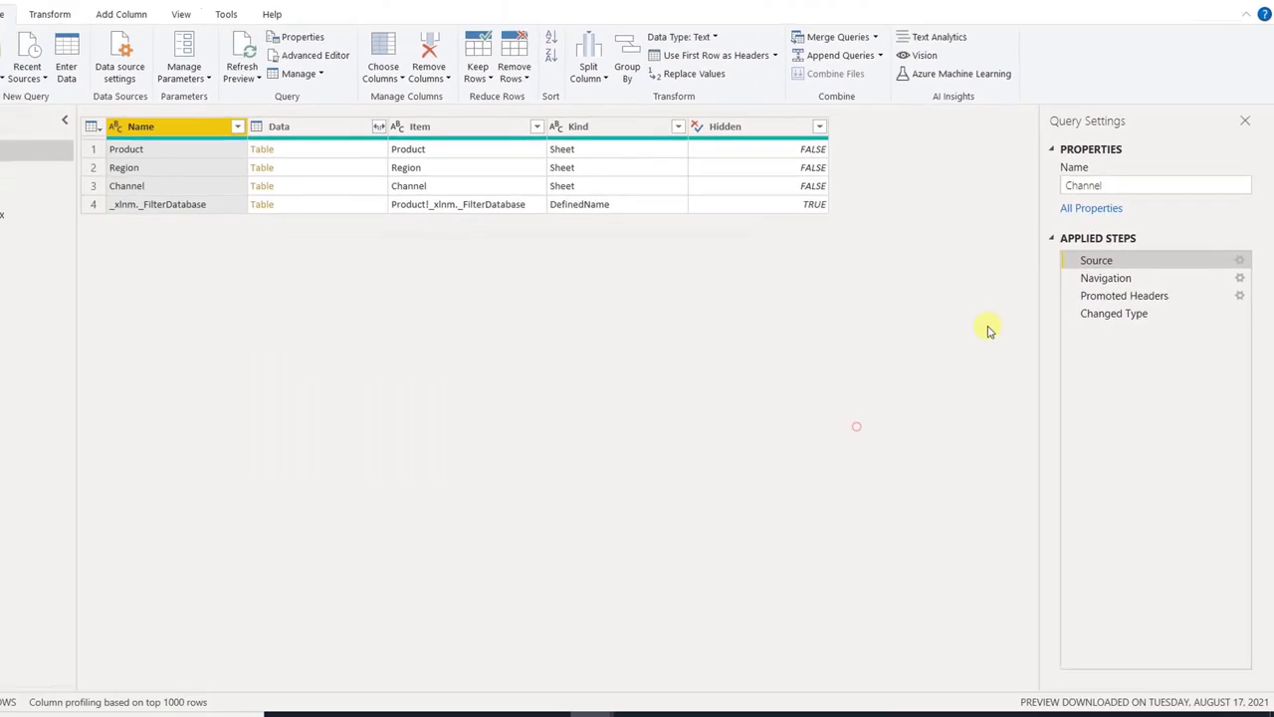
click(1252, 9)
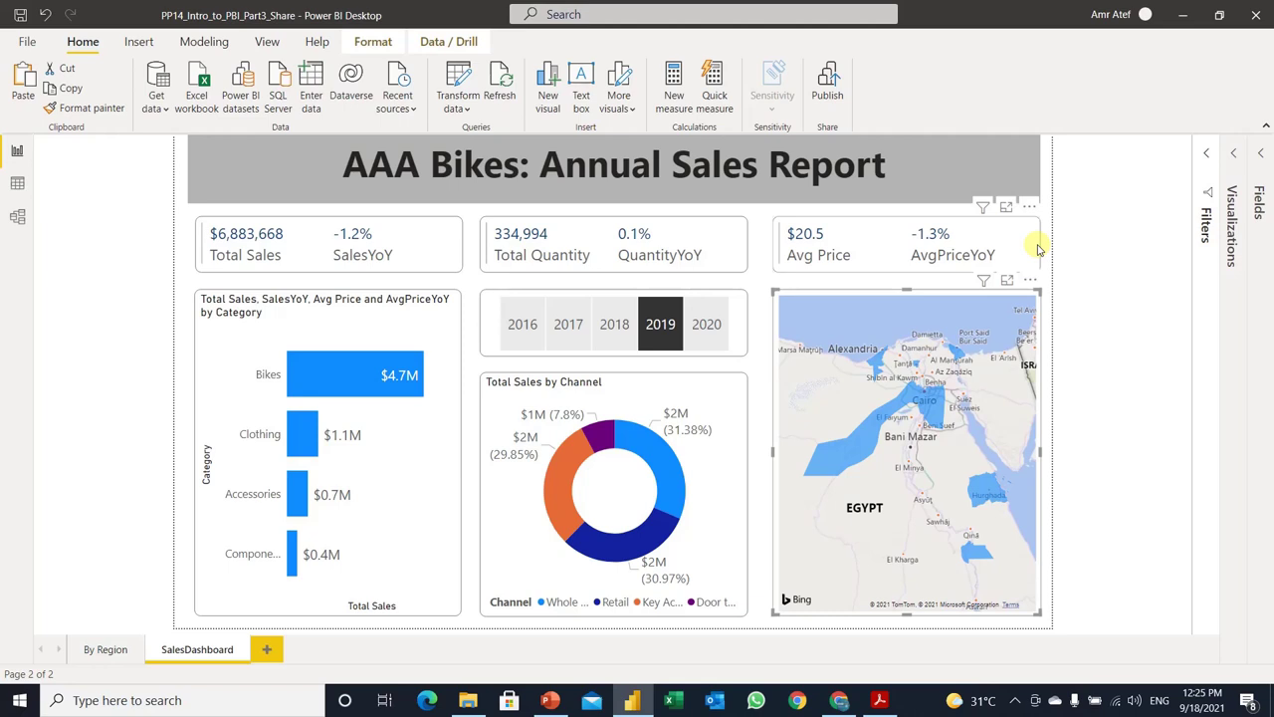
Step: Switch to File Explorer and view the Windows sharing options for PP14_Intro_to_PBI_Part3_Share.pbix, closing them without sharing
click(469, 695)
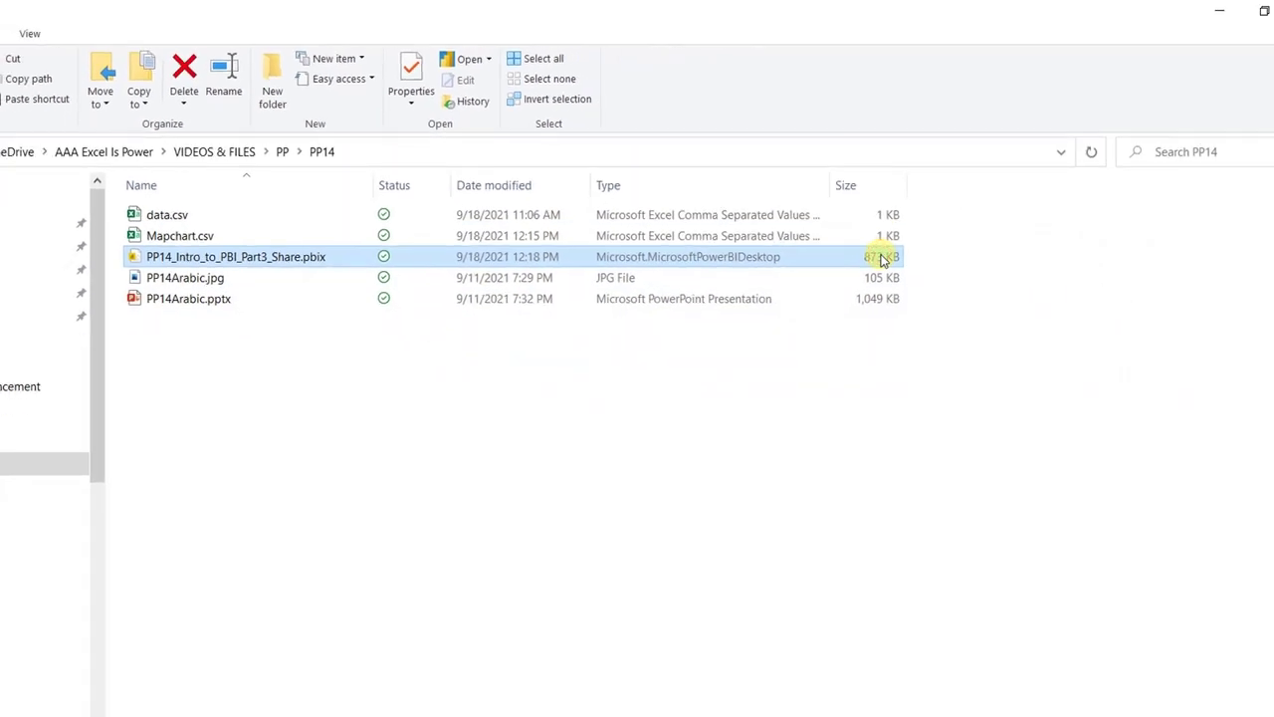
right_click(827, 247)
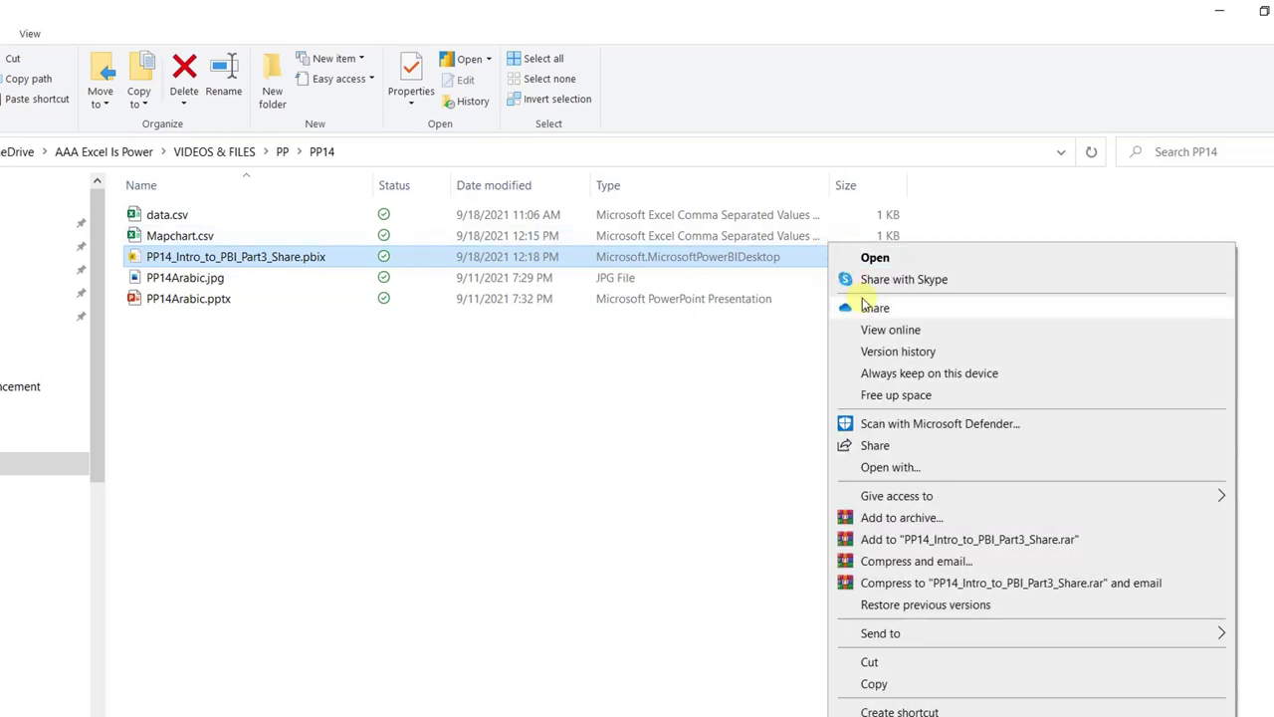
click(903, 446)
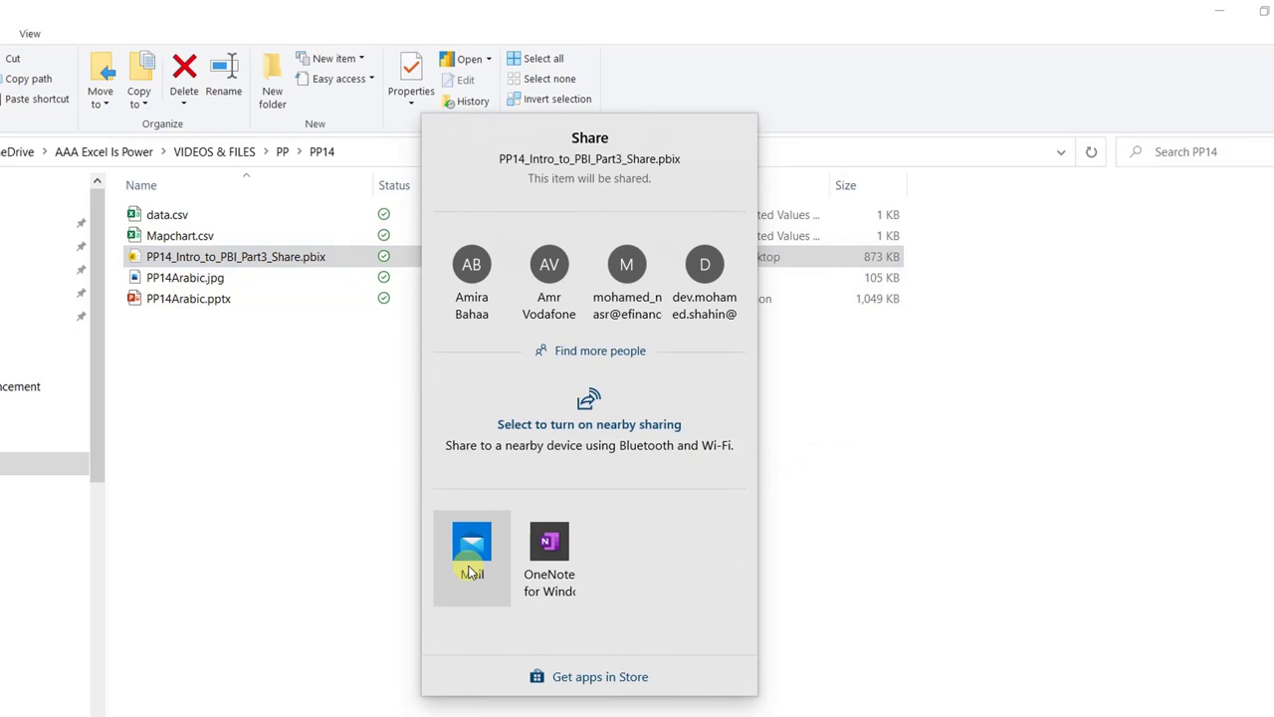
click(901, 430)
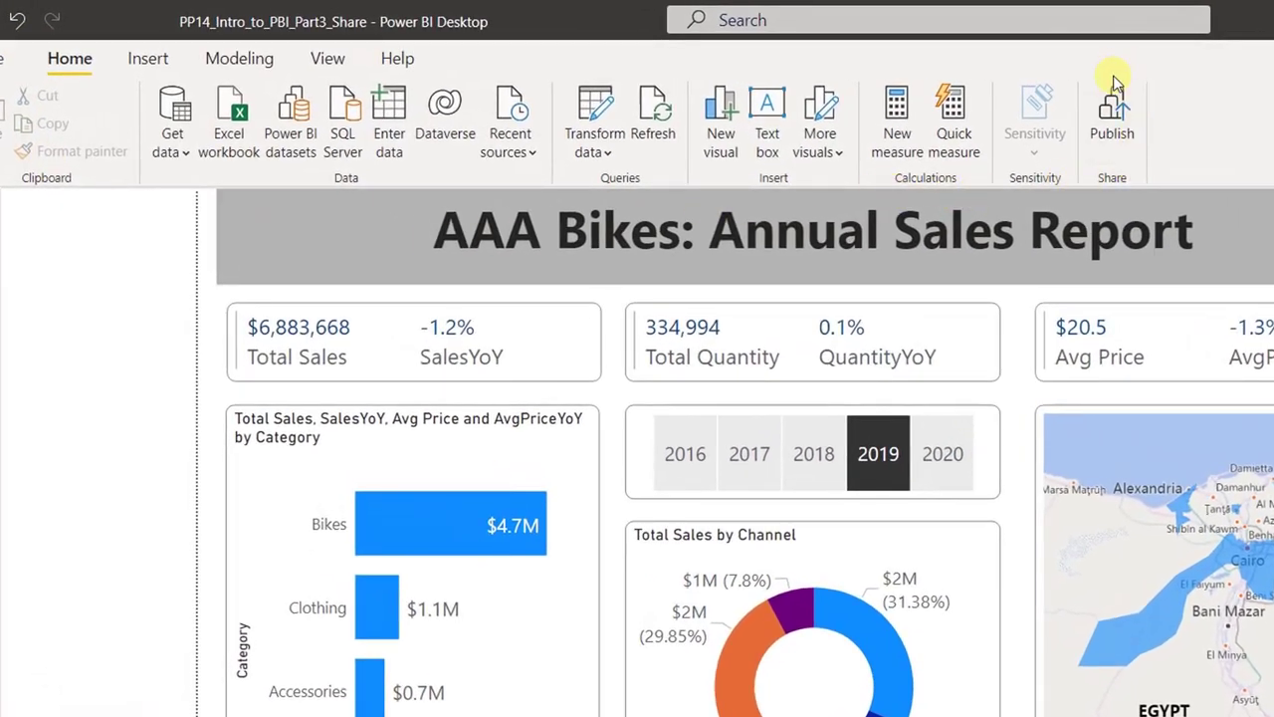
Step: Start publishing the AAA Bikes sales report from Power BI Desktop and save its pending changes
click(1117, 130)
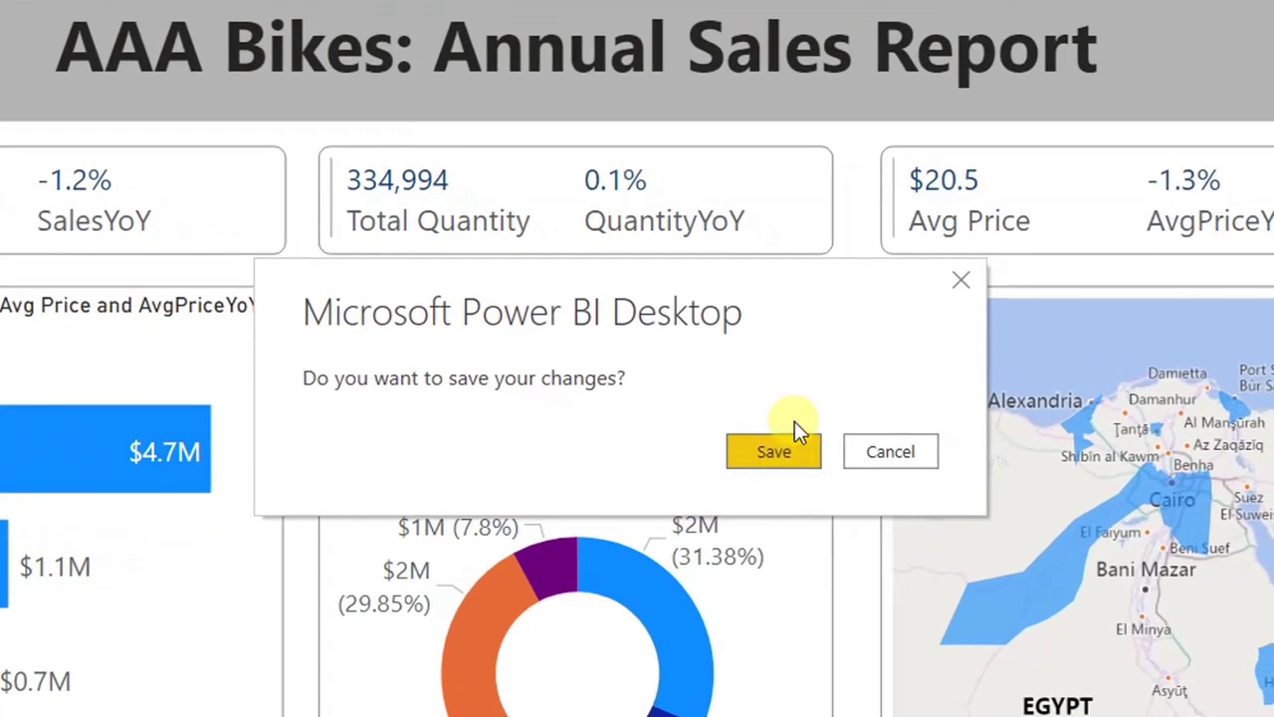
click(771, 450)
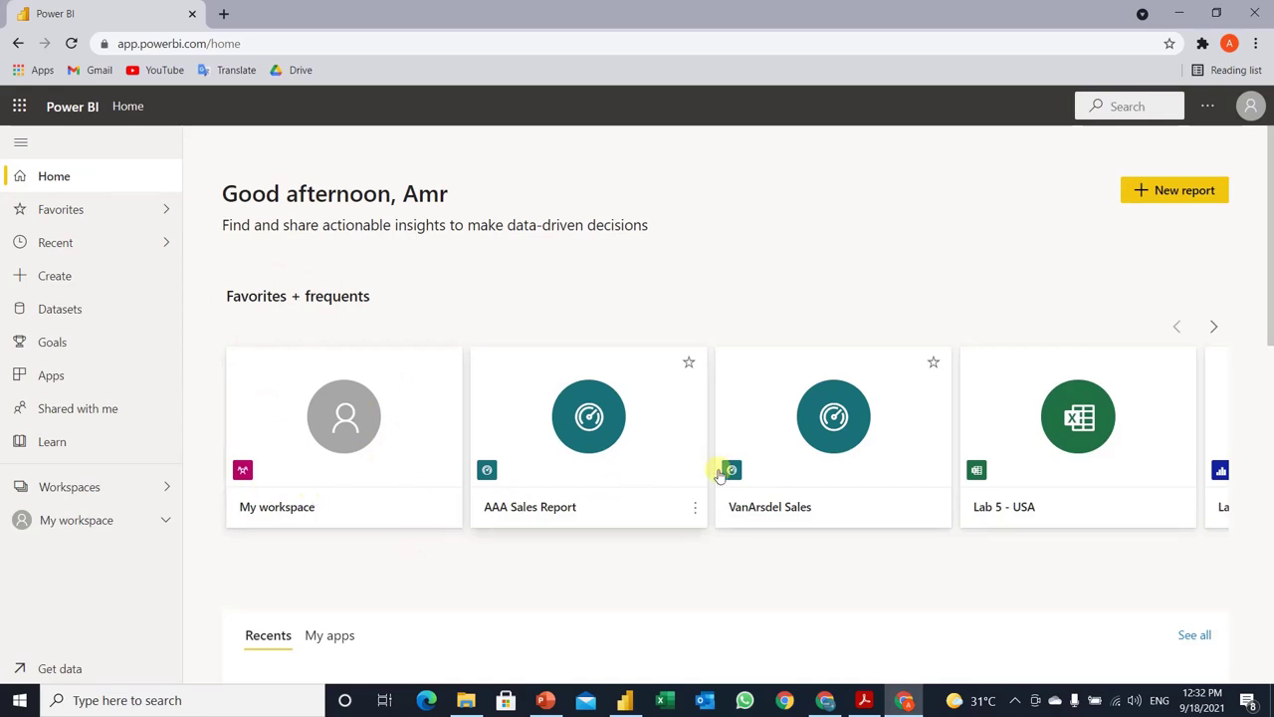
Step: Look through the recent items on the Power BI service home page and the contents of My workspace
scroll(492, 395, down, 3)
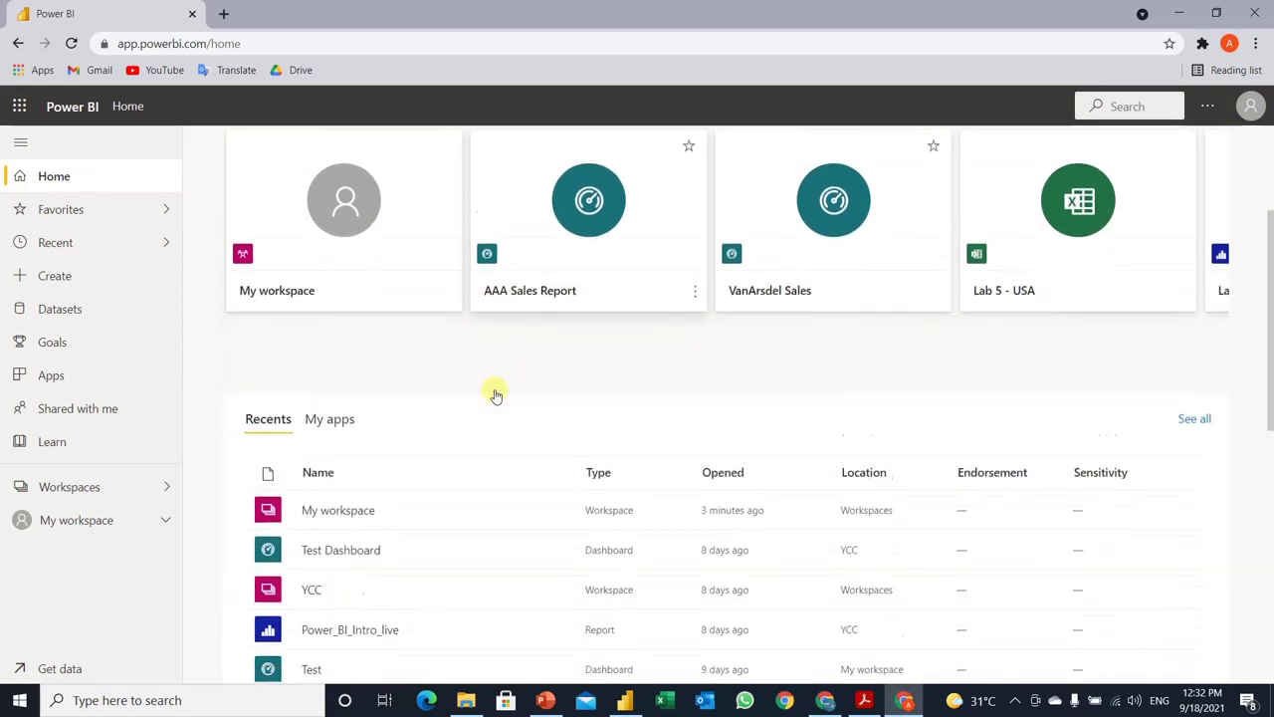
scroll(329, 322, down, 1)
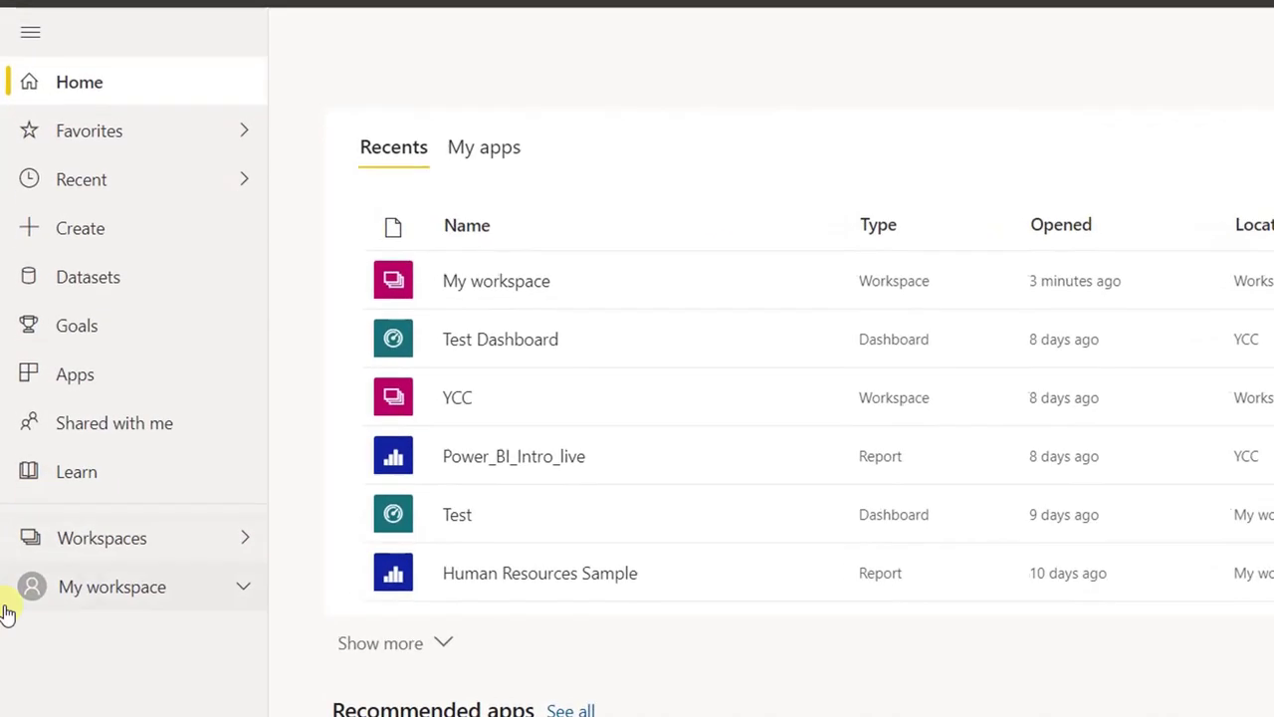
click(94, 602)
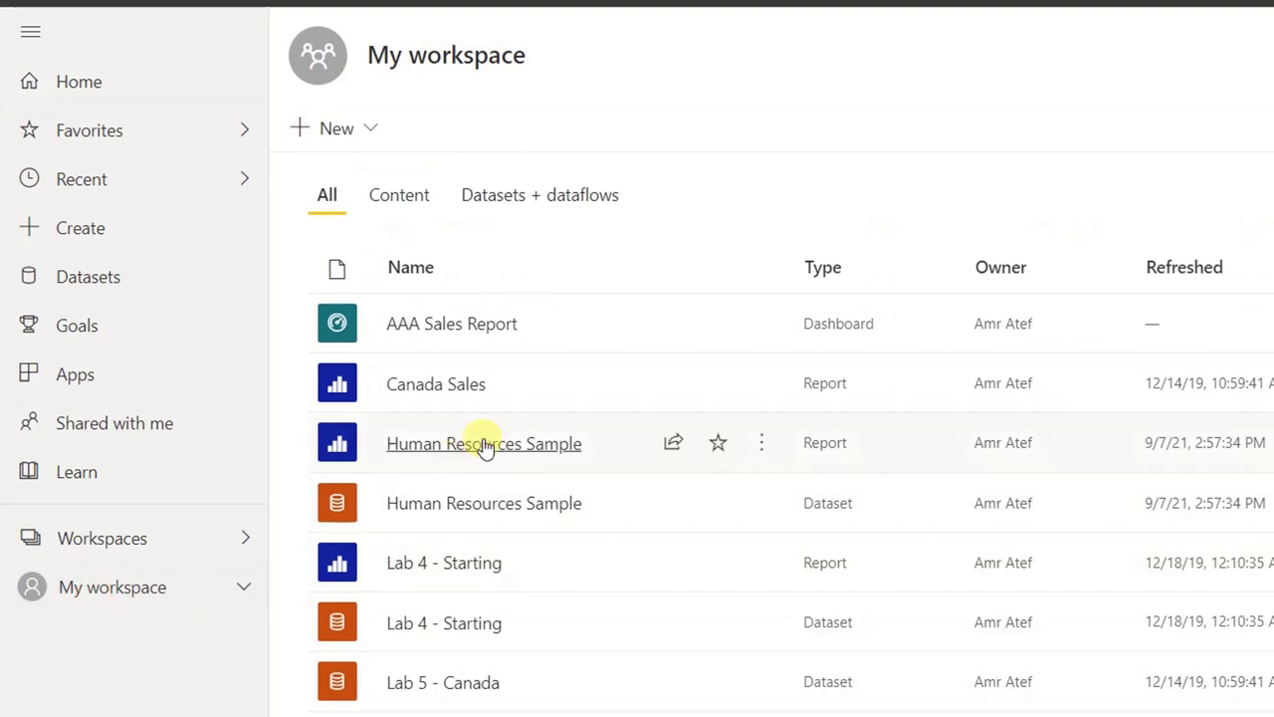
scroll(484, 441, down, 2)
scroll(485, 443, up, 2)
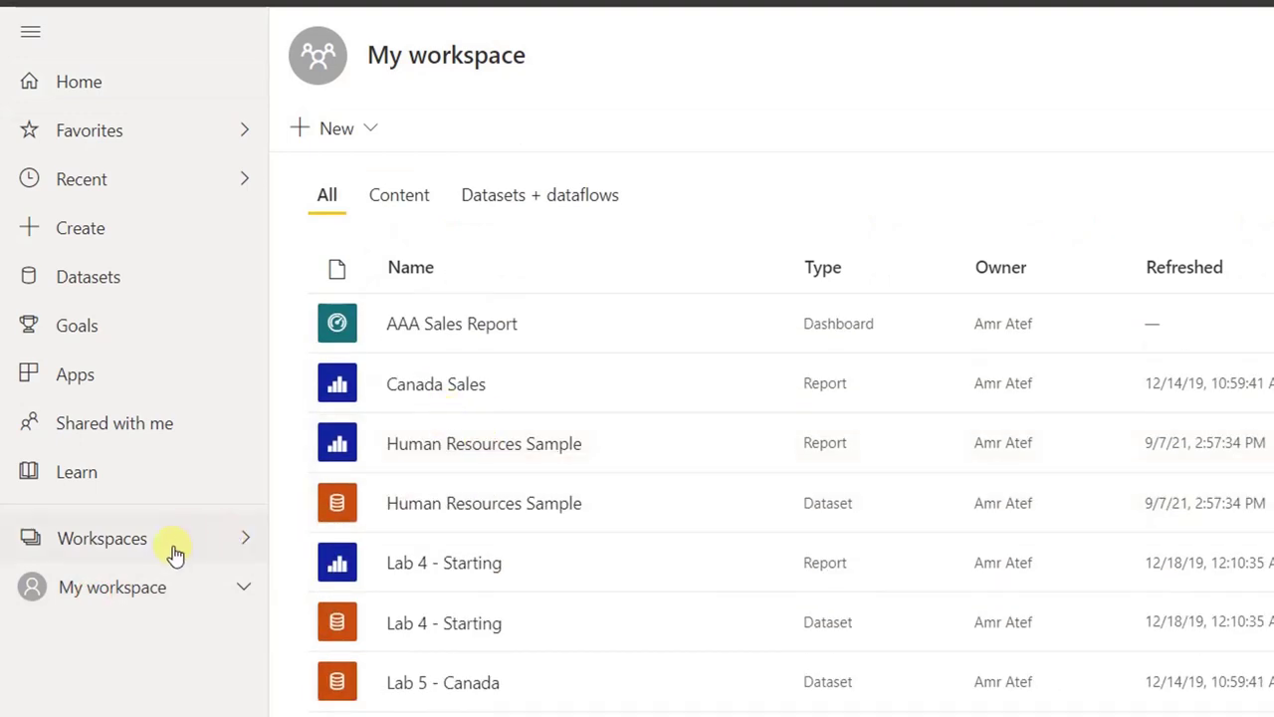
Step: Create a workspace named PBI Intro, leaving its description empty
click(249, 540)
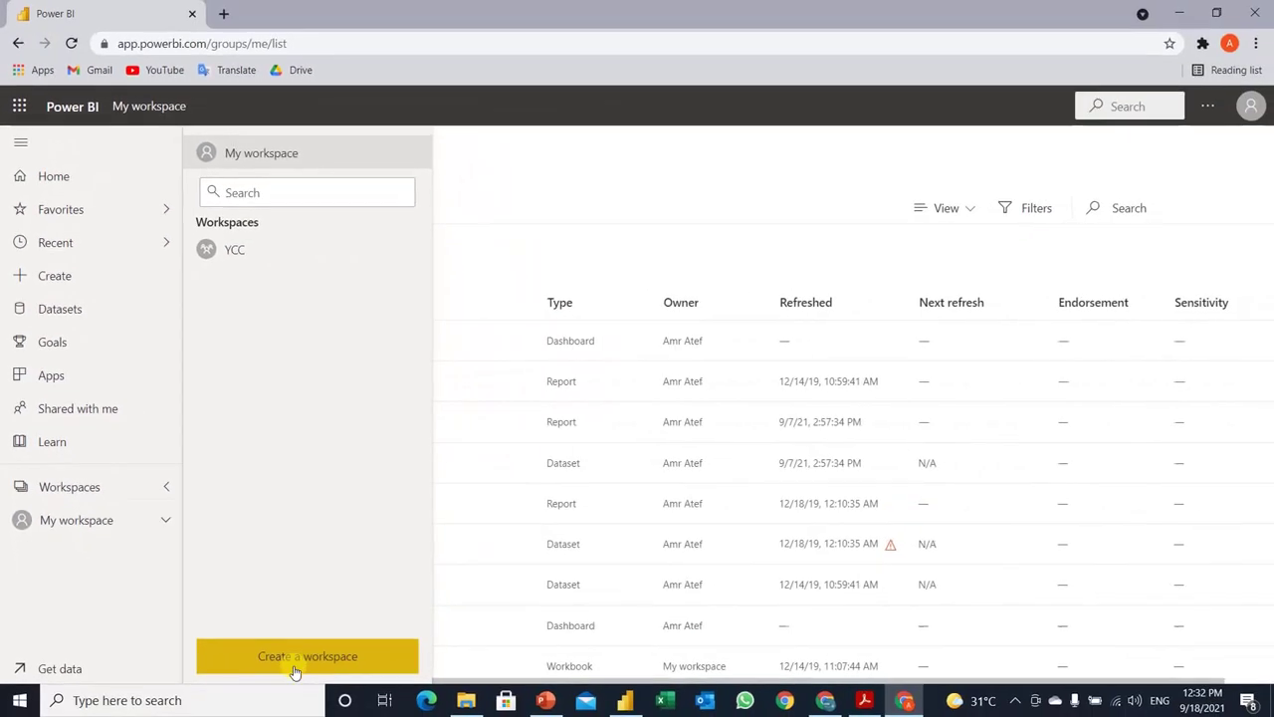
click(316, 663)
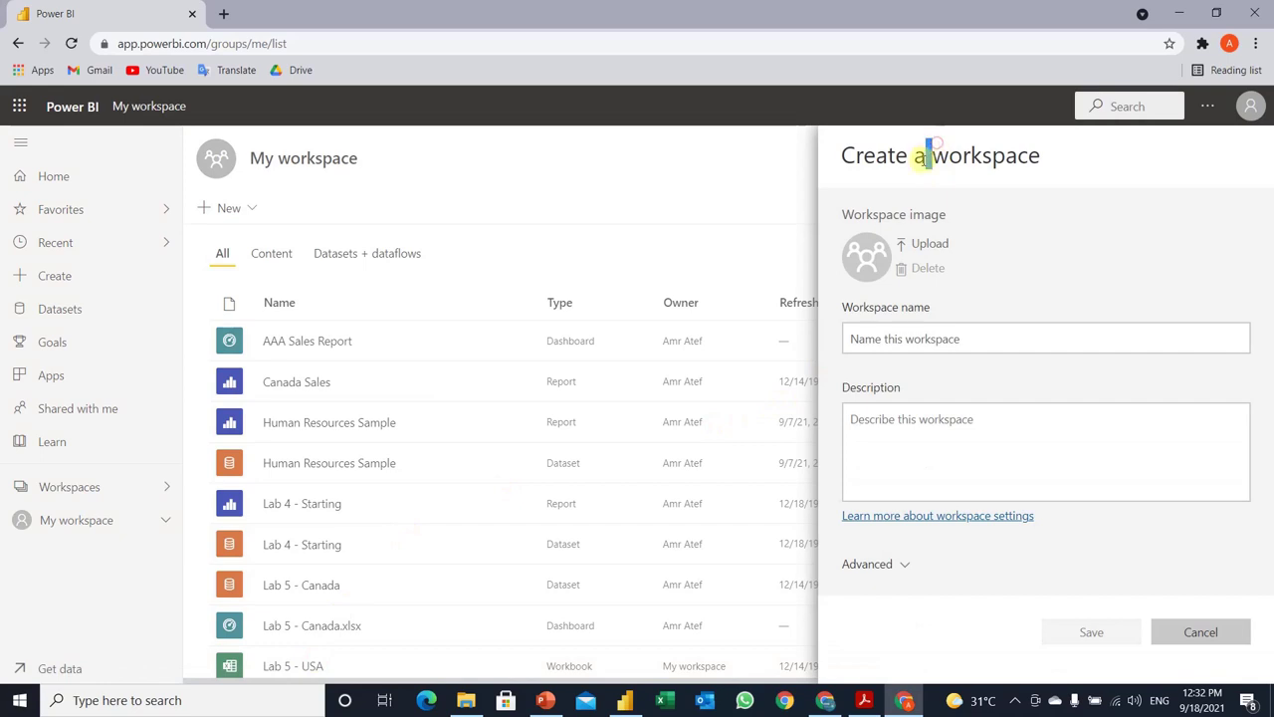
click(883, 337)
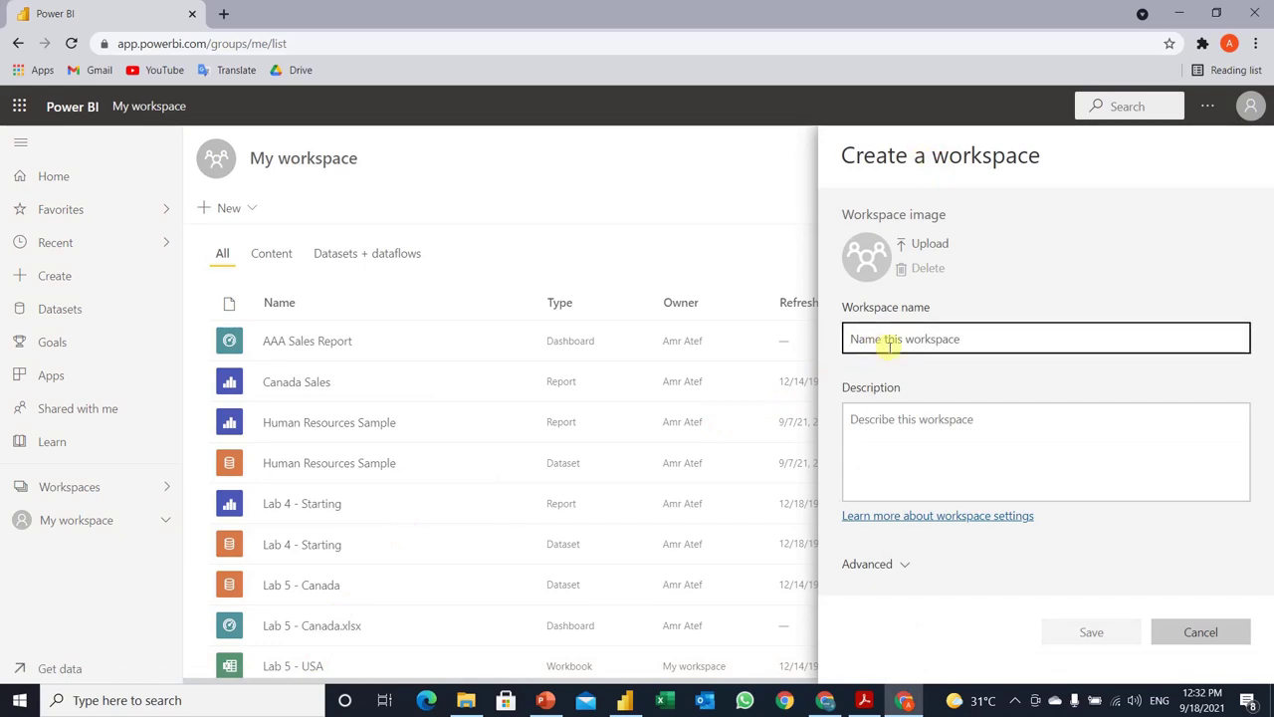
text(Pow)
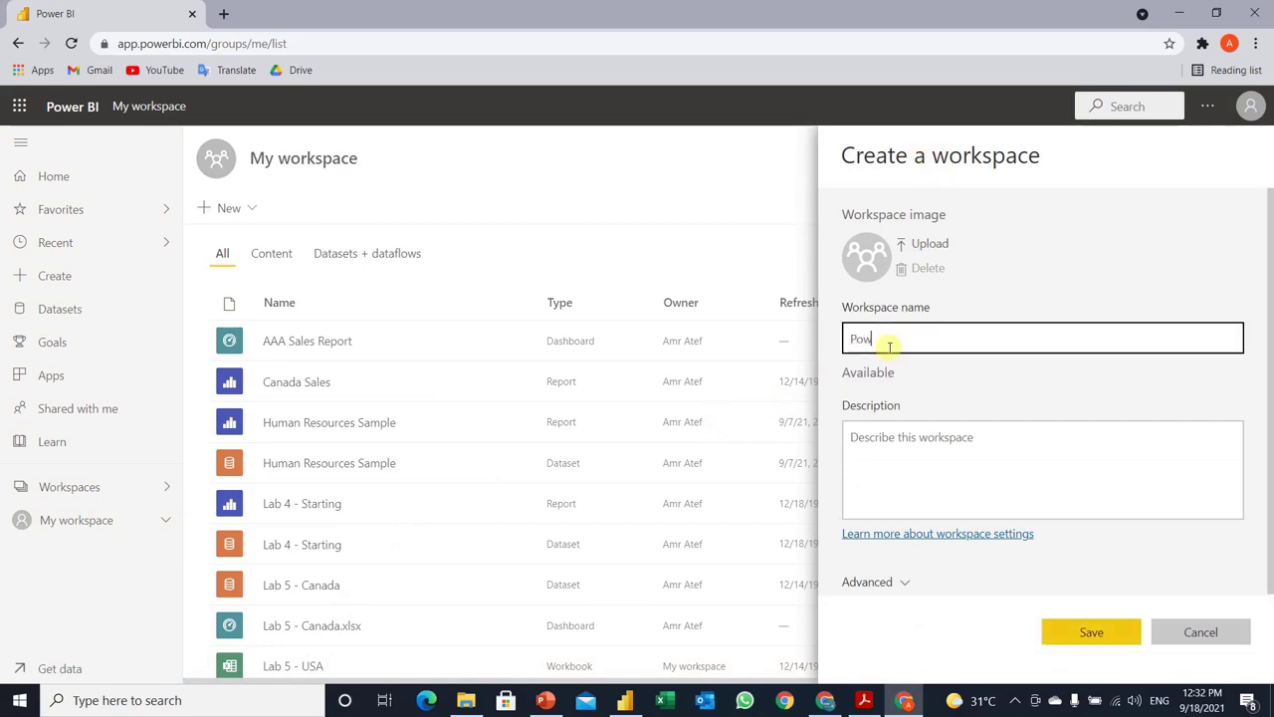
key(BackSpace)
key(BackSpace)
text(BI Intro)
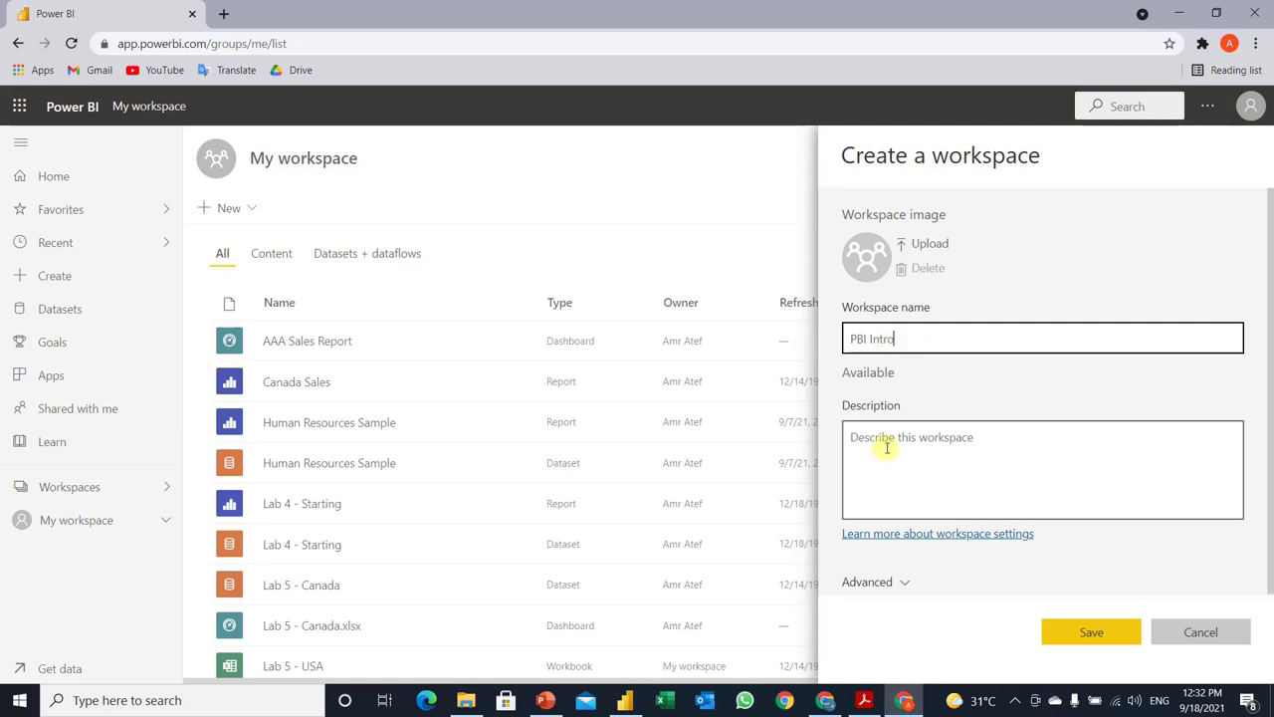
click(885, 447)
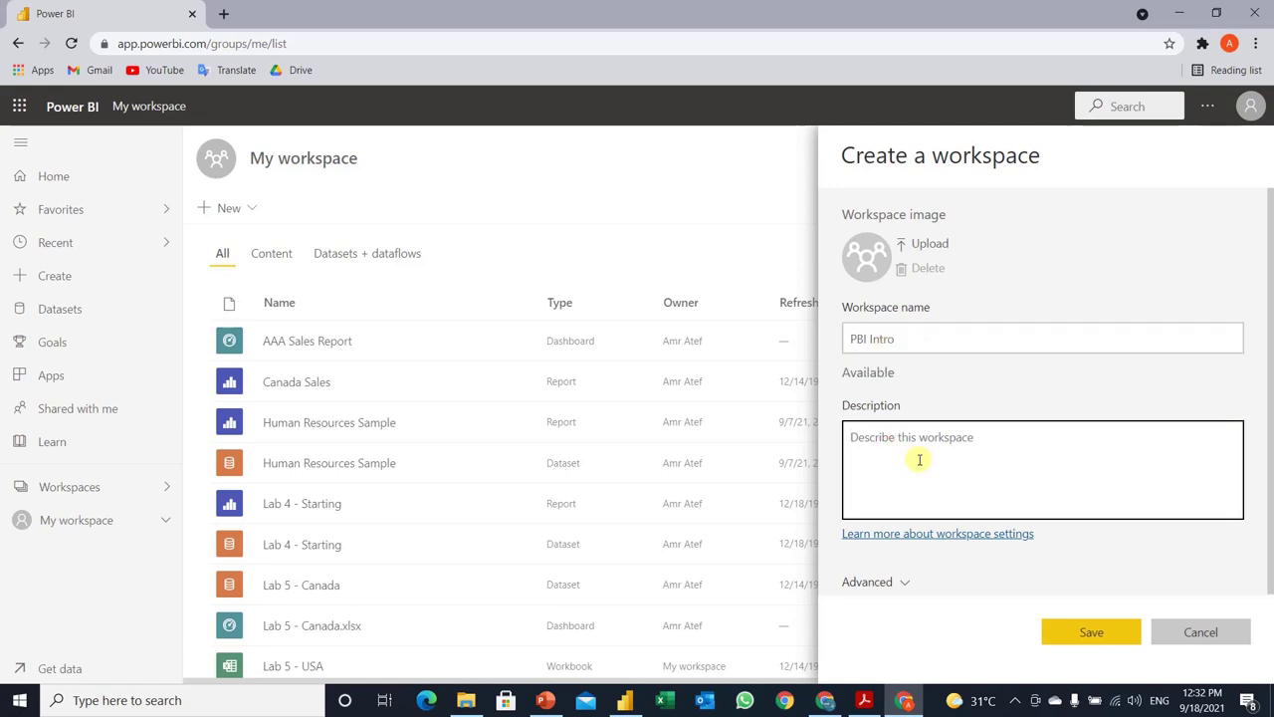
click(1114, 645)
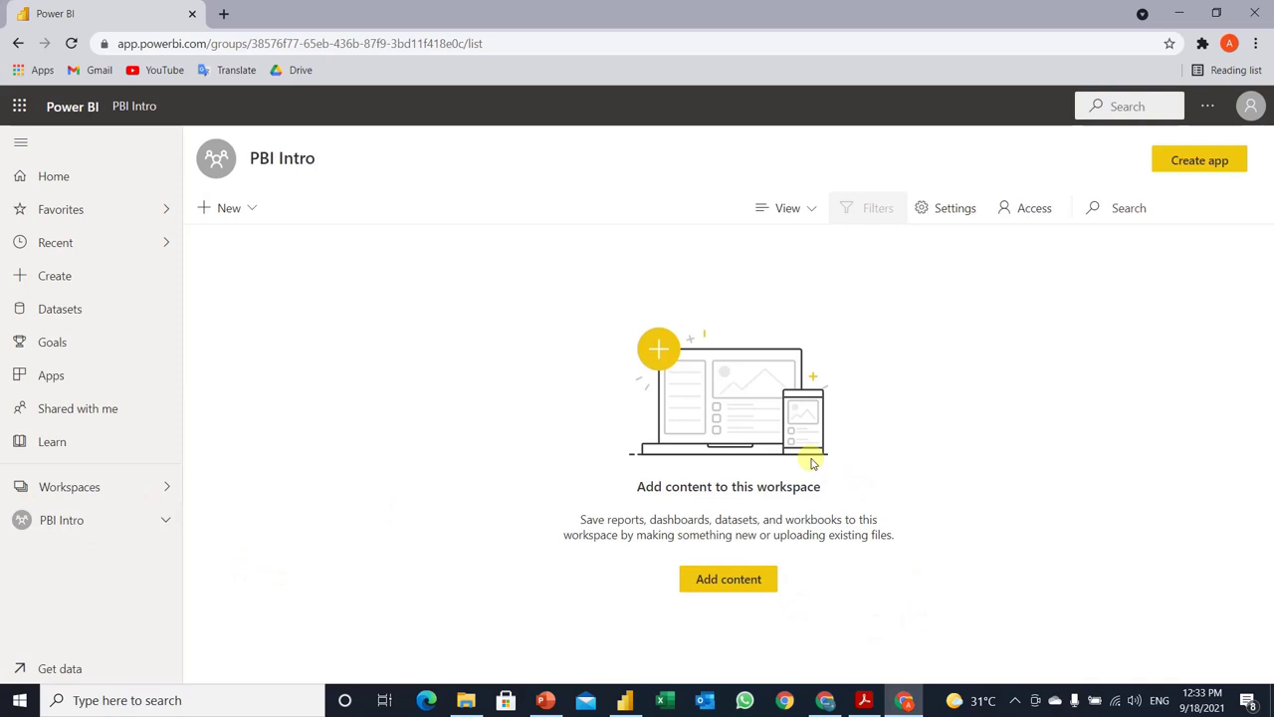
Step: Return to My workspace and examine its full list, its content and its datasets and dataflows
click(167, 493)
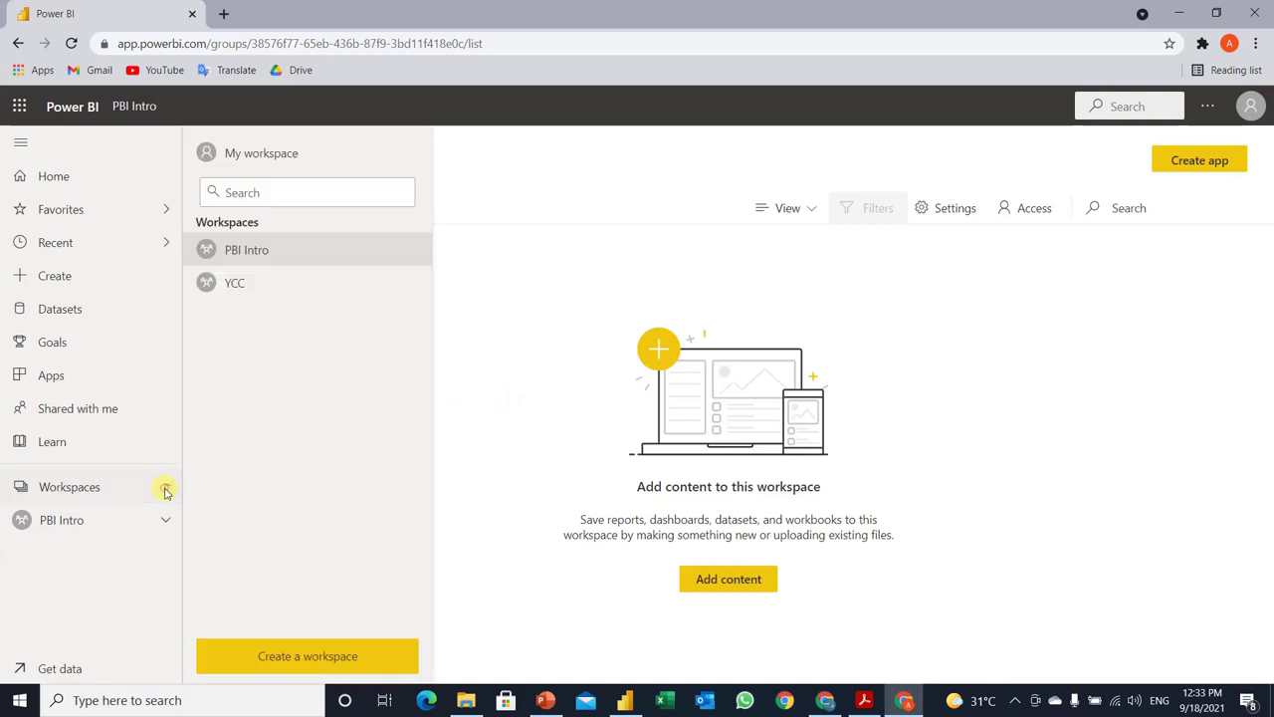
click(257, 157)
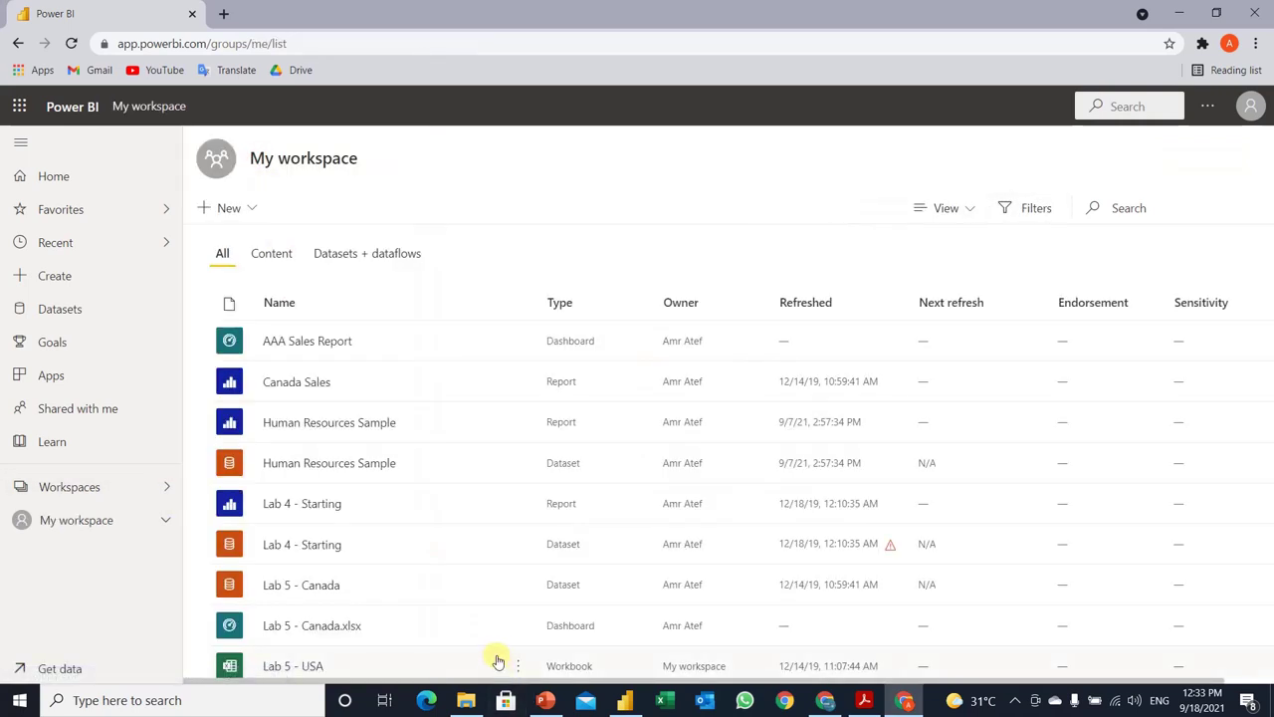
scroll(363, 473, down, 2)
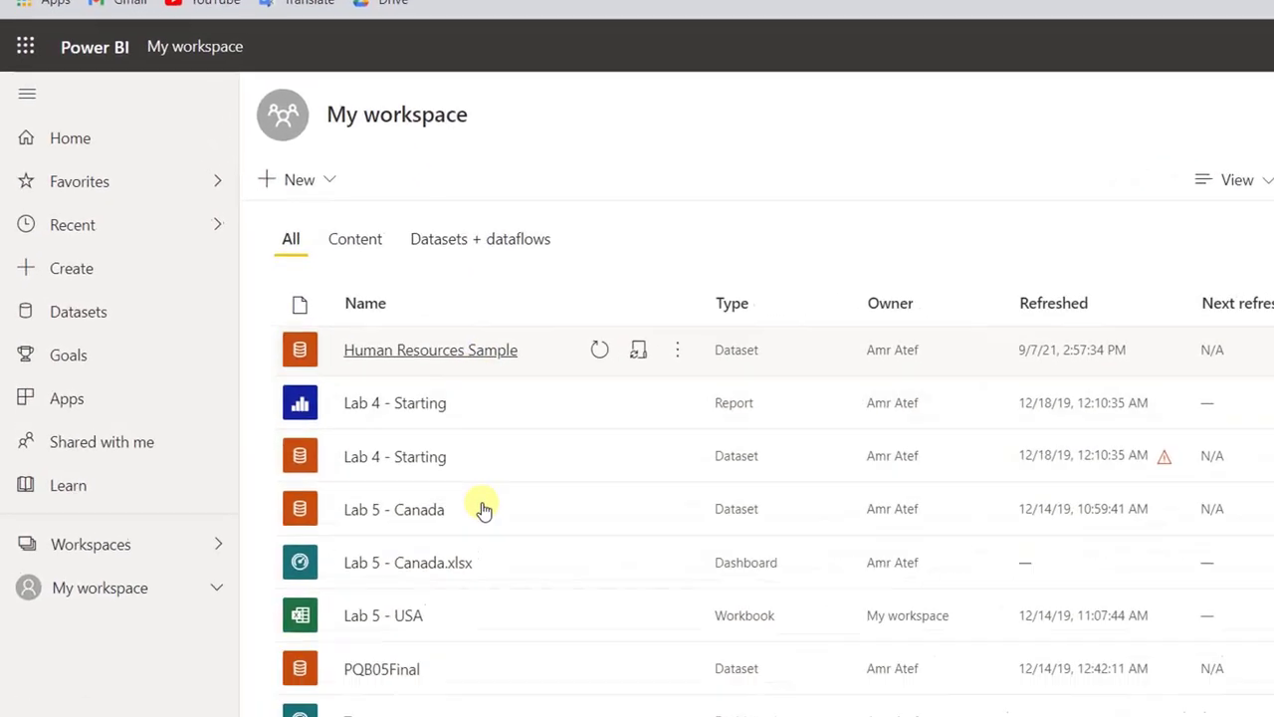
scroll(524, 538, up, 3)
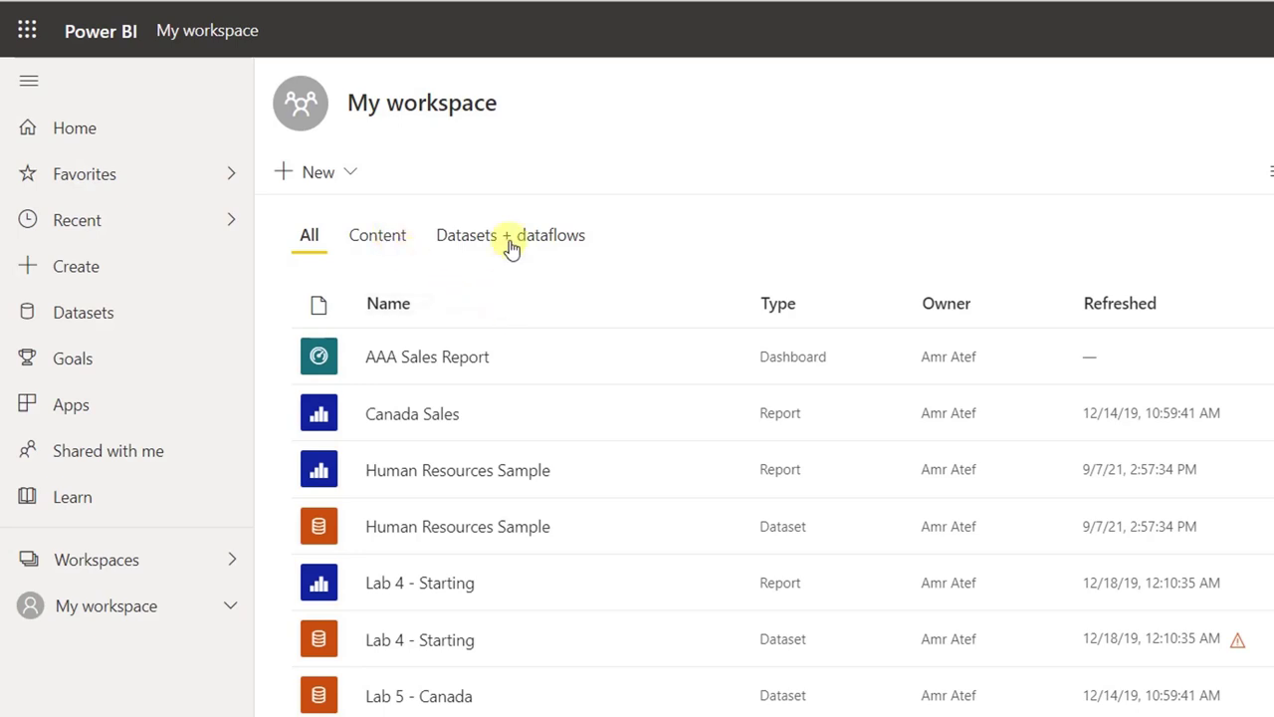
click(383, 238)
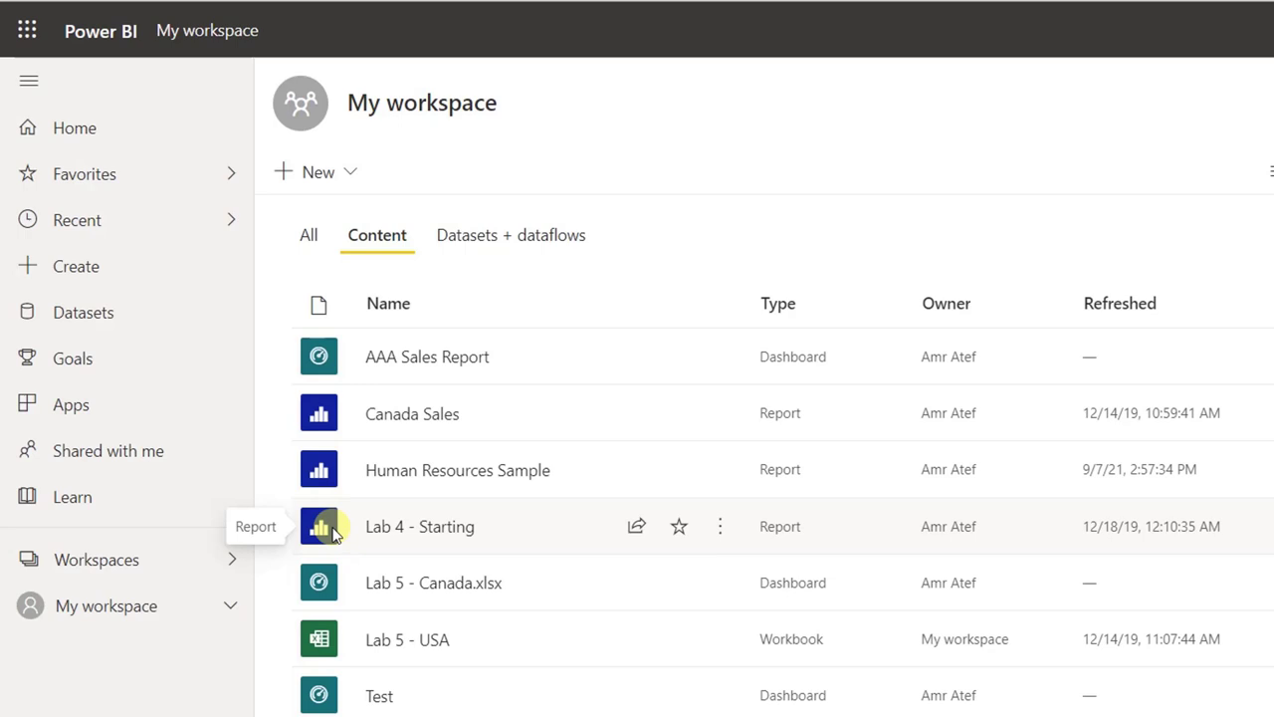
click(465, 242)
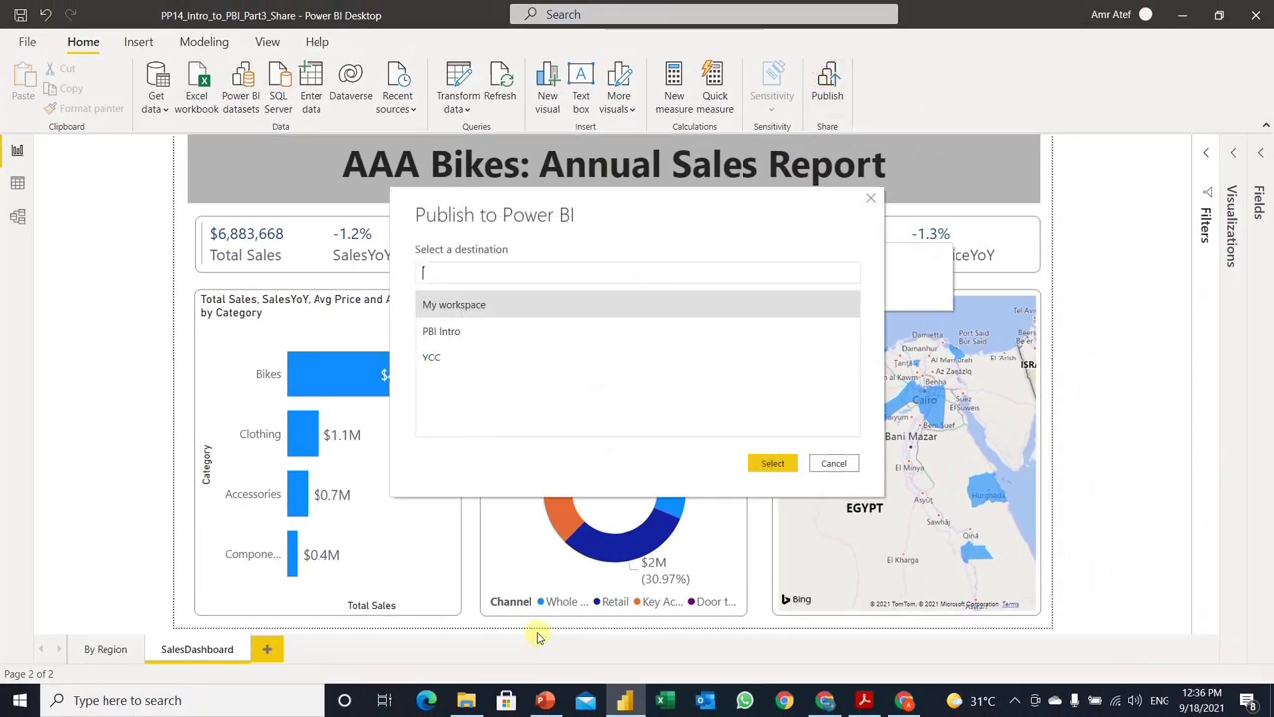
Step: Choose PBI Intro as the destination in Power BI Desktop and publish the report there
click(446, 337)
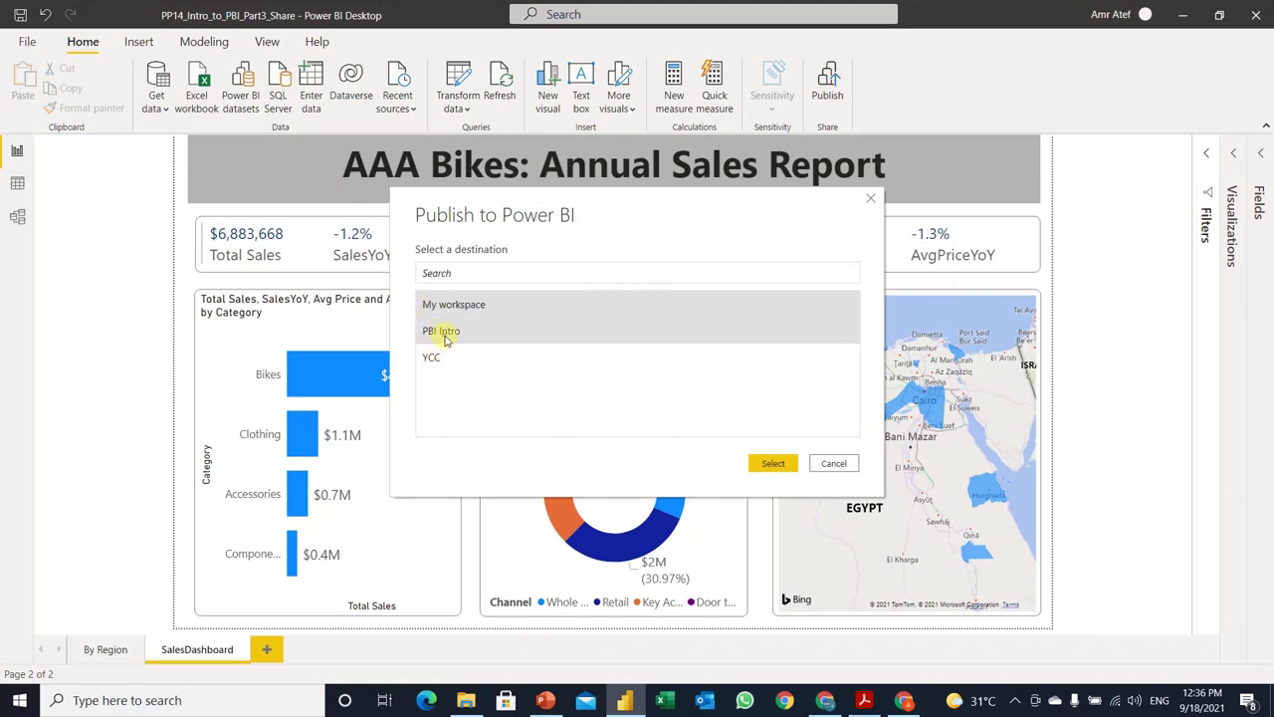
click(767, 465)
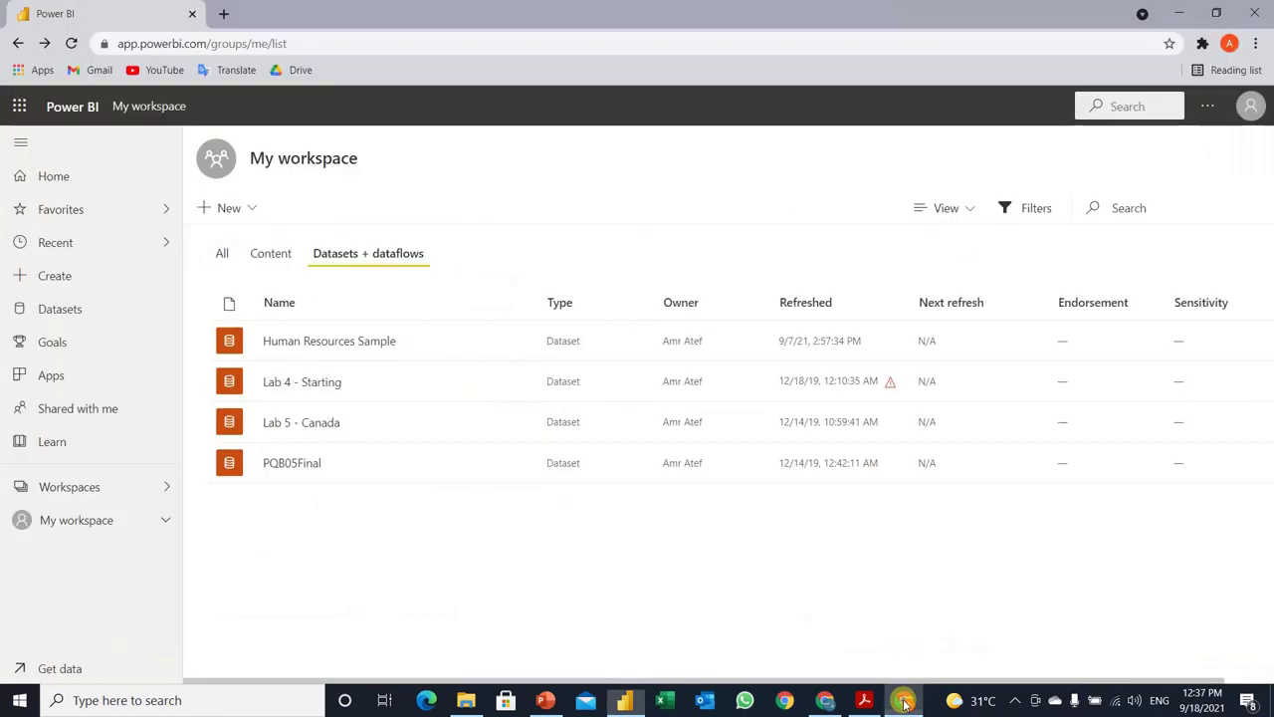
Step: Switch to the browser, open the published PP14_Intro_to_PBI_Part3_Share report from the PBI Intro workspace and view its By Region and SalesDashboard pages
click(904, 700)
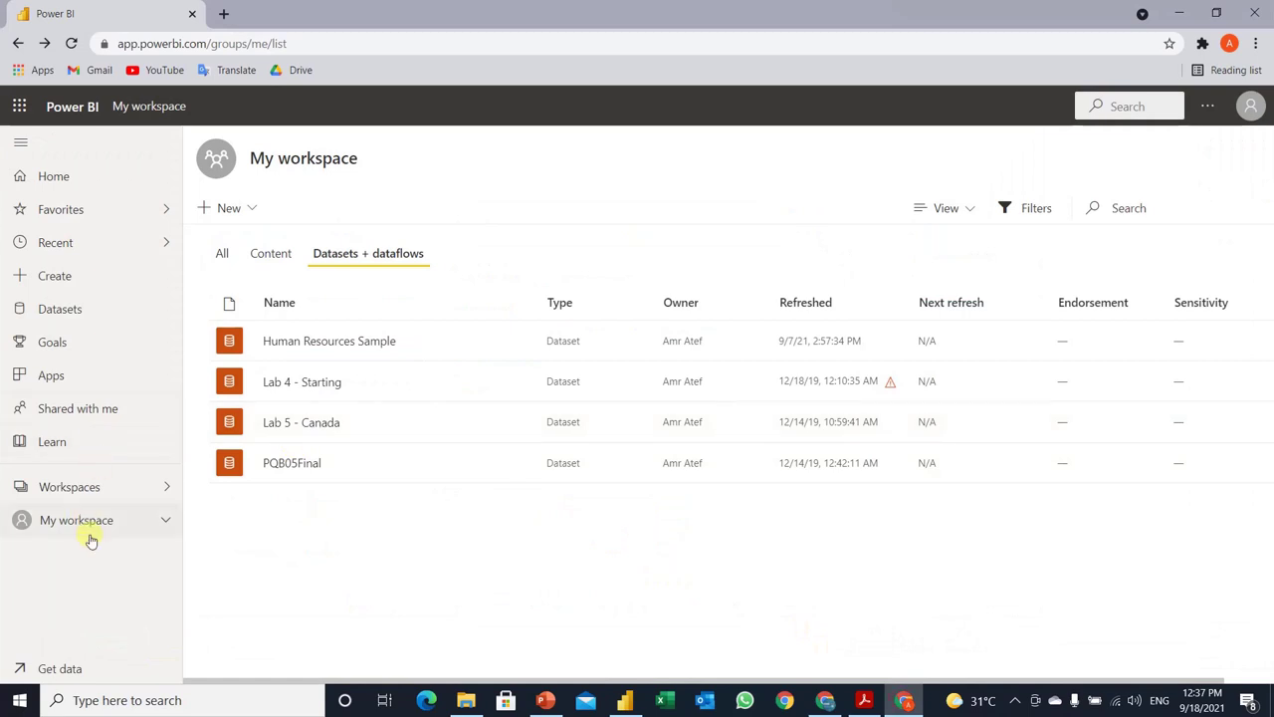
click(165, 487)
click(248, 251)
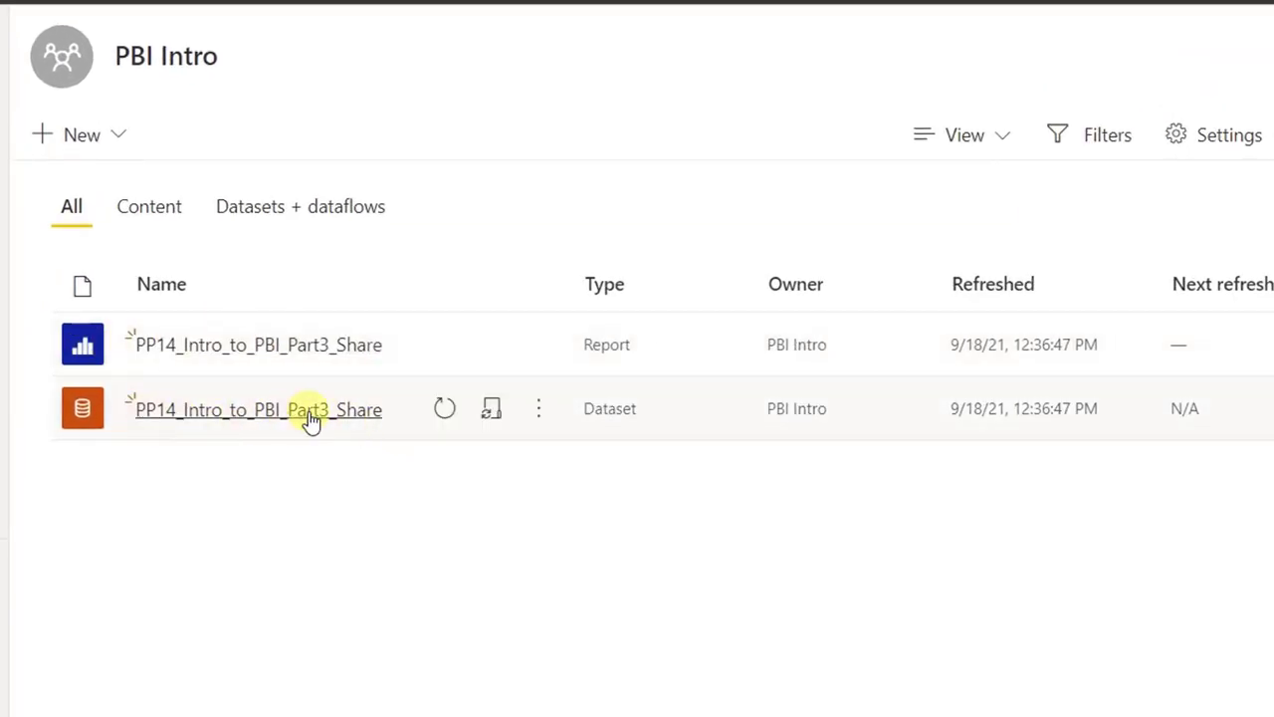
click(283, 348)
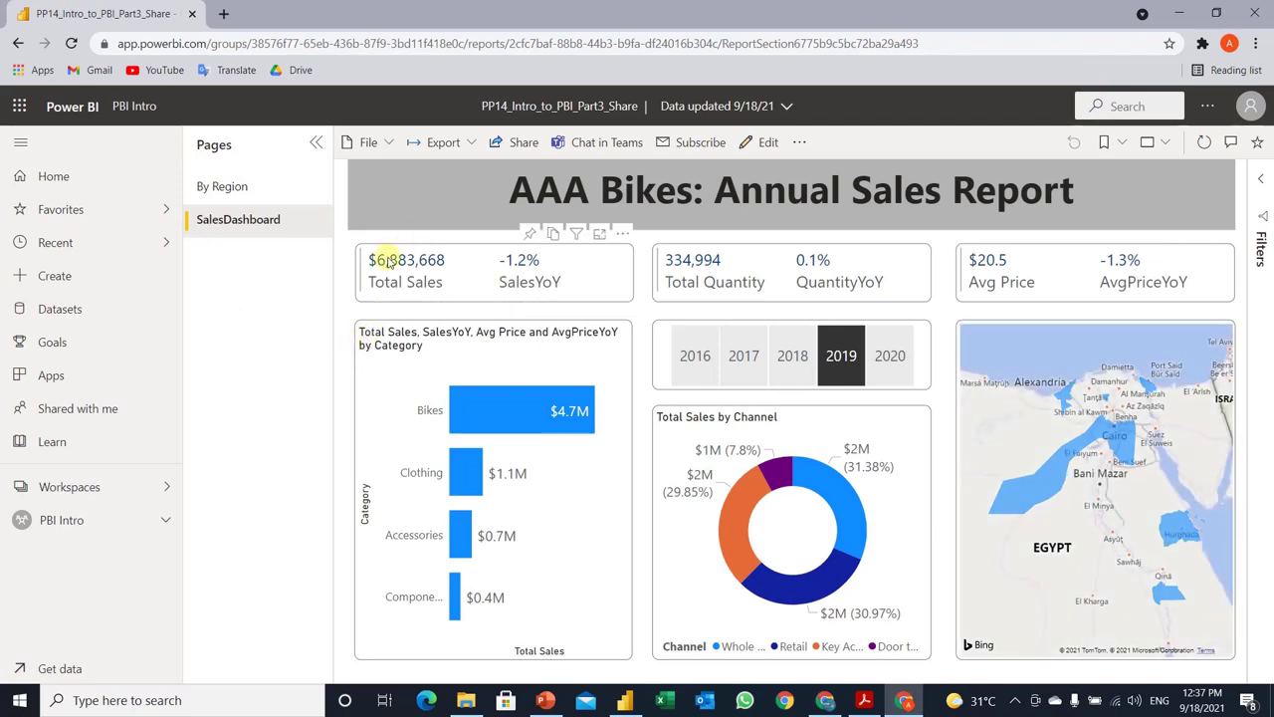
click(225, 189)
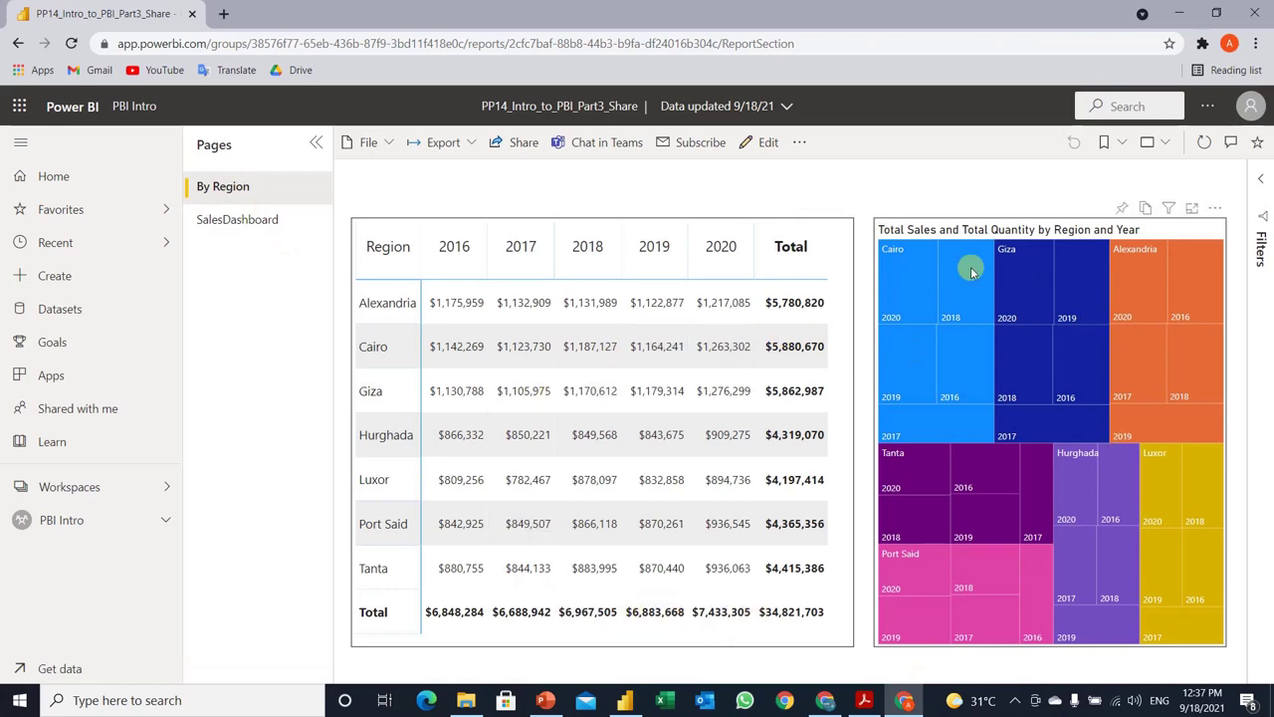
click(255, 223)
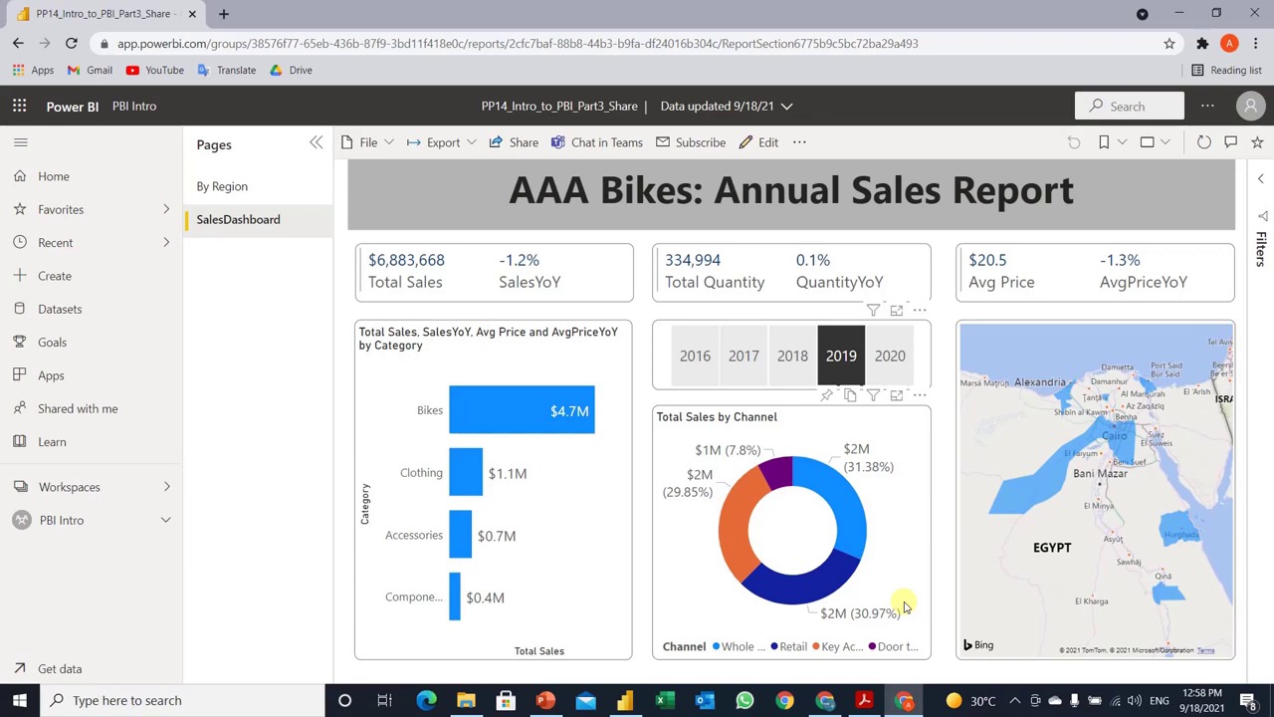
Step: Filter the SalesDashboard page to 2018, and try cross-filtering by the Key Accounts channel and the Hurghada region, clearing the region selection
click(800, 355)
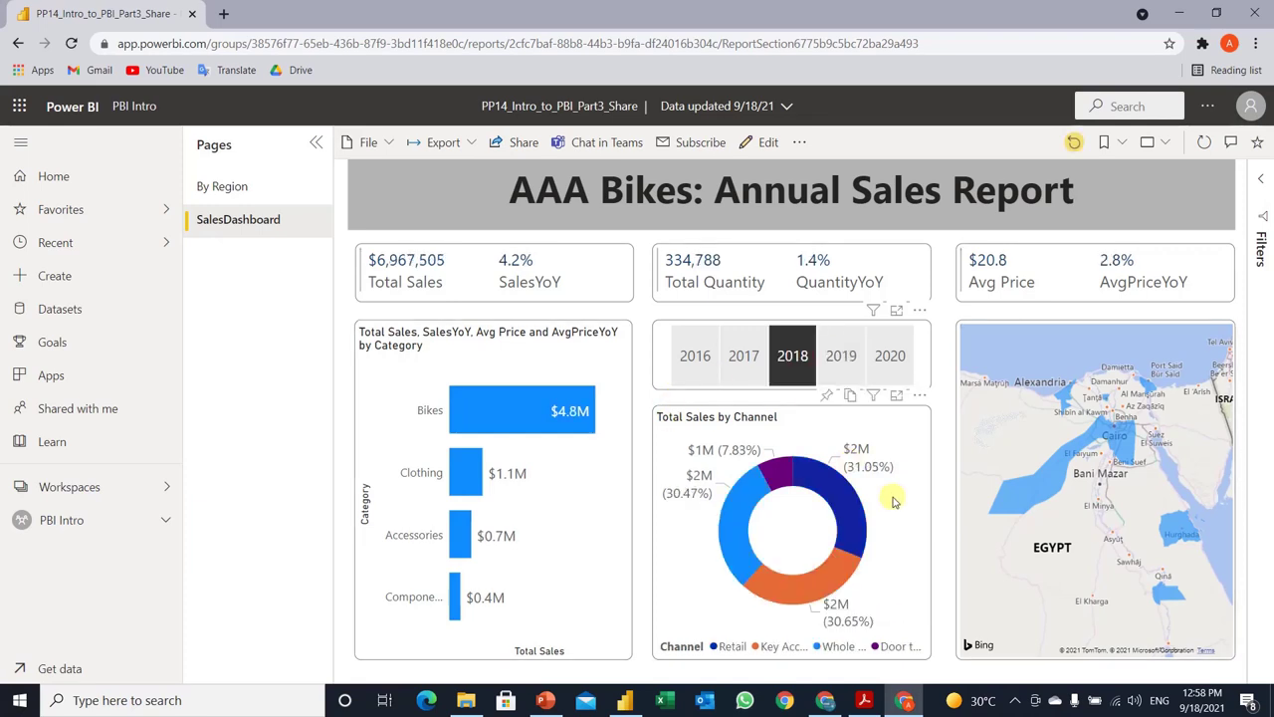
click(804, 580)
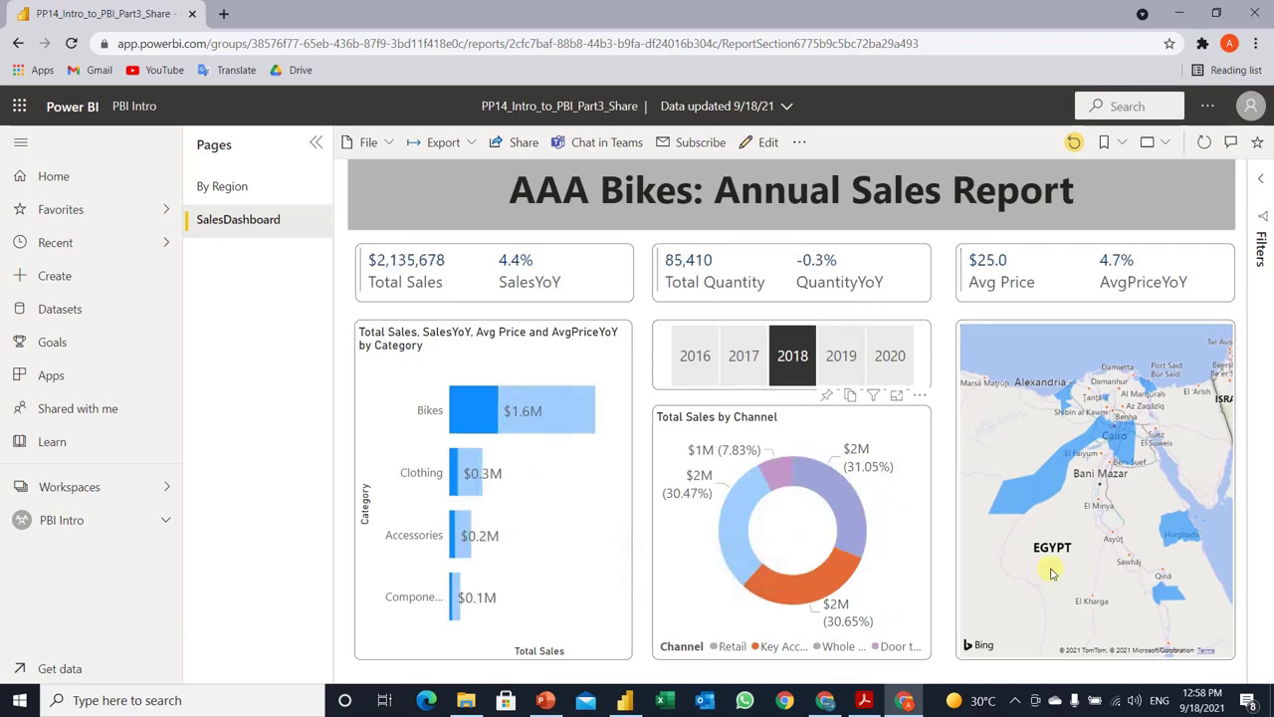
click(1182, 534)
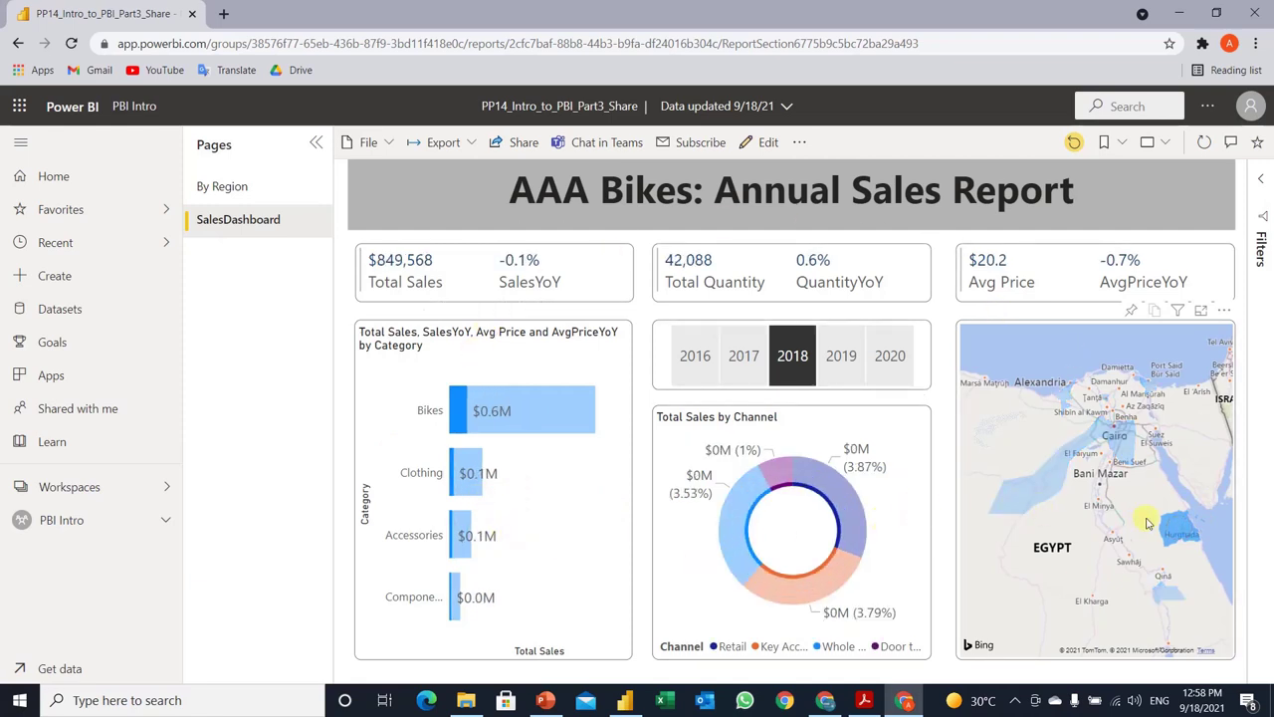
click(1173, 534)
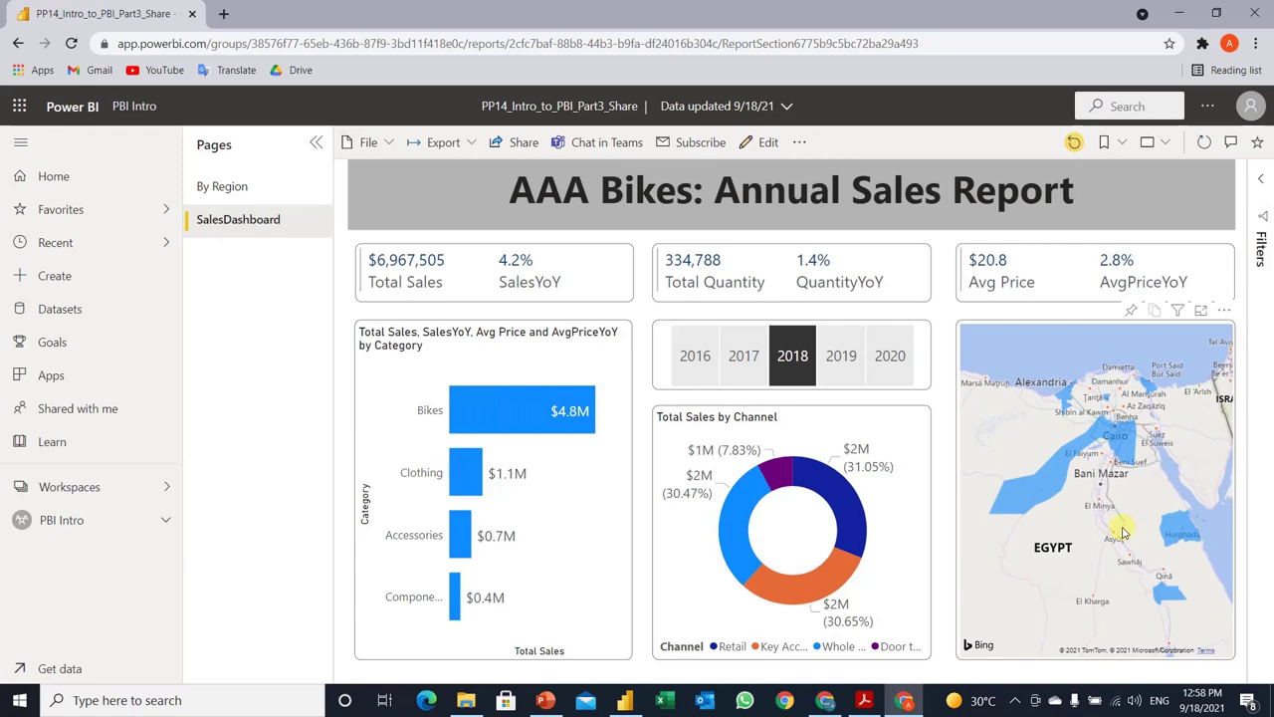